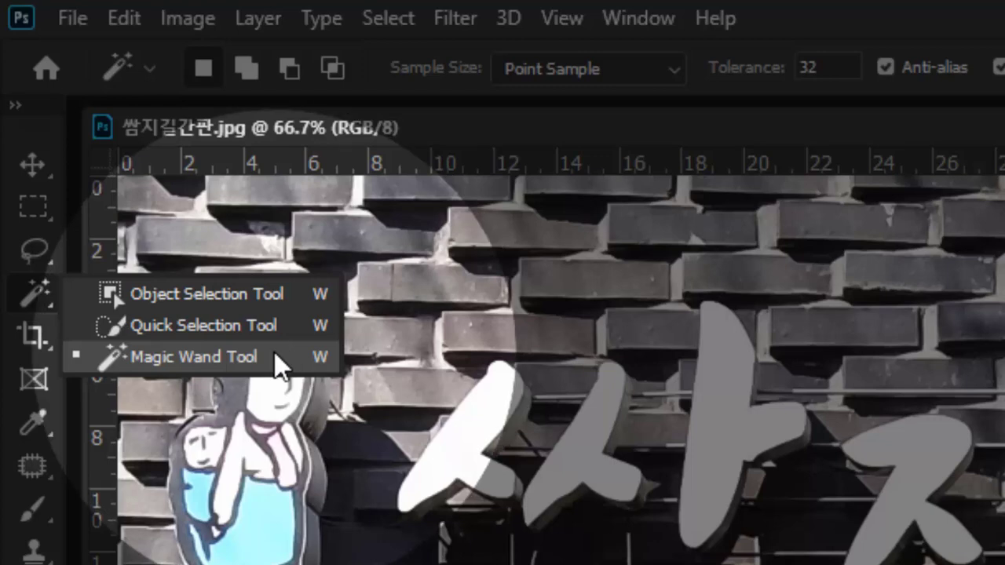
- Activate the Magic Wand tool and set its sample size to 3 by 3 Average
{"action": "left_click", "coordinate": [274, 352]}
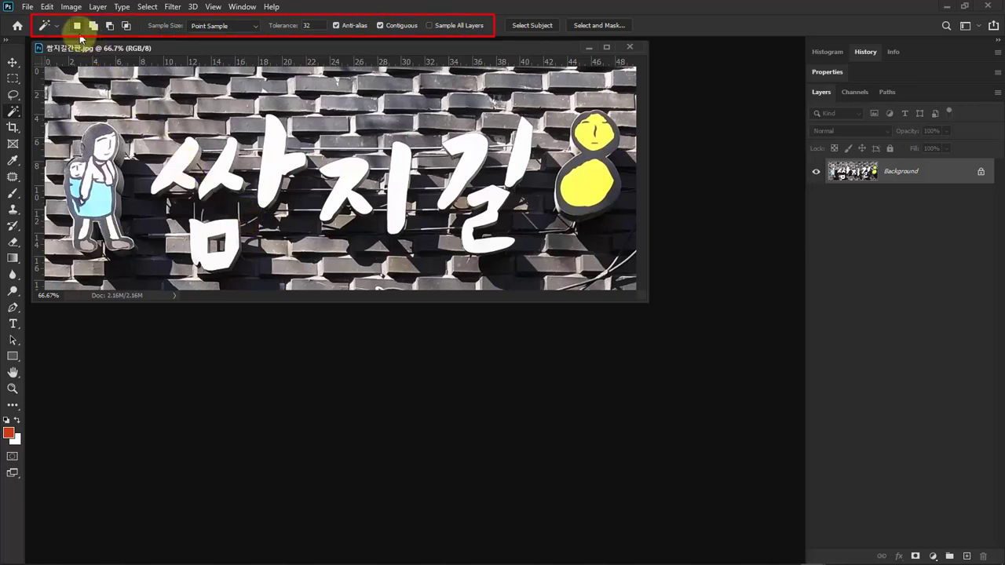
{"action": "left_click", "coordinate": [126, 26]}
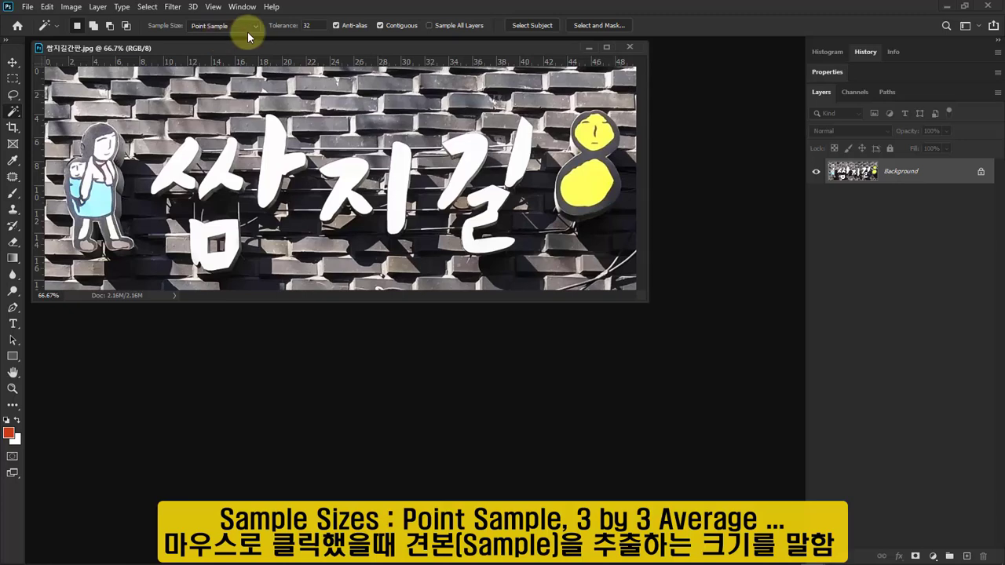
{"action": "left_click", "coordinate": [254, 27]}
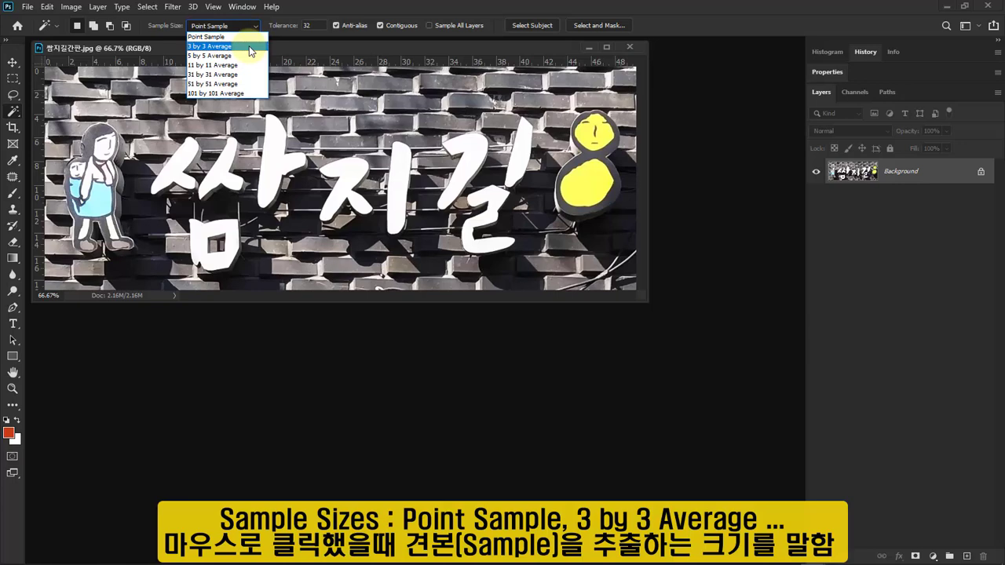
{"action": "left_click", "coordinate": [250, 48]}
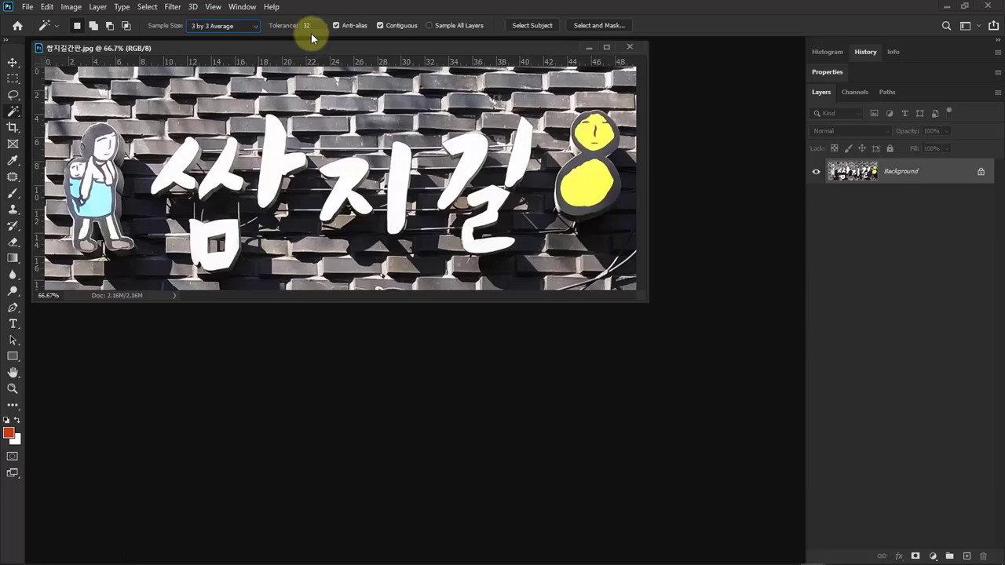
- Turn off Contiguous, select the white areas throughout the sign photo with the Magic Wand, and deselect them
{"action": "left_click", "coordinate": [381, 26]}
{"action": "left_click", "coordinate": [182, 174]}
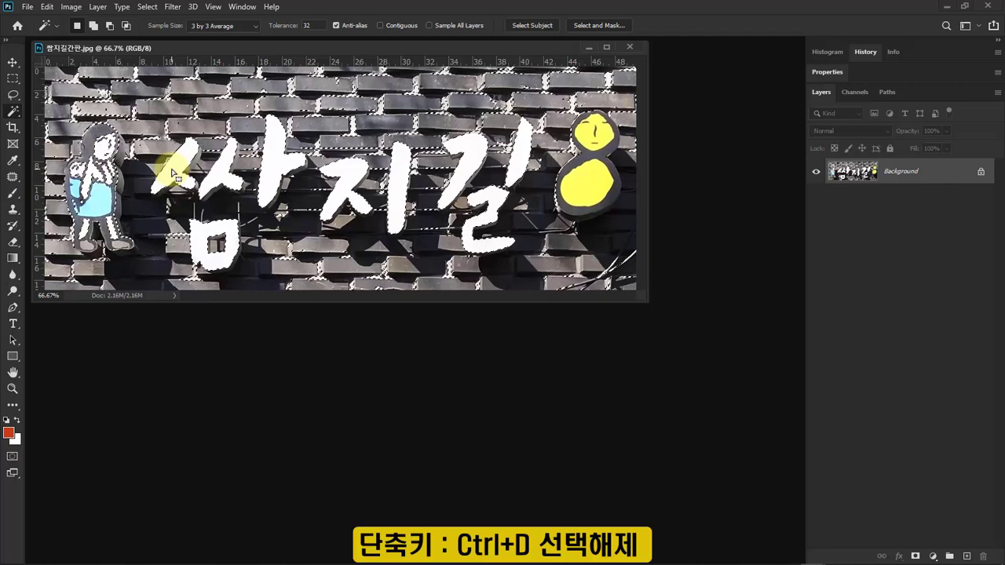
{"action": "key", "text": "ctrl+d"}
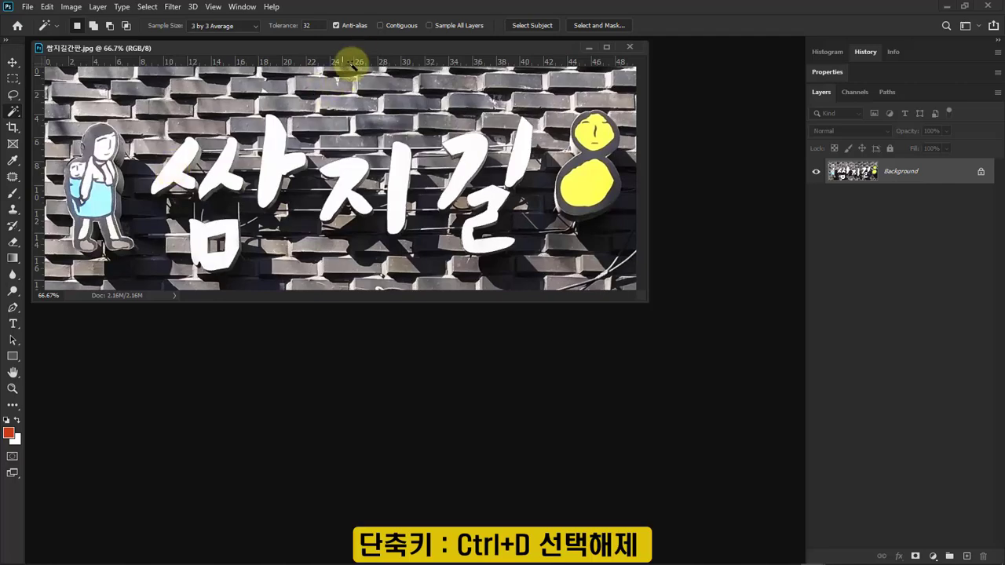
- Turn Contiguous back on and build up a combined Magic Wand selection of all the white strokes of the character 쌈
{"action": "left_click", "coordinate": [381, 25]}
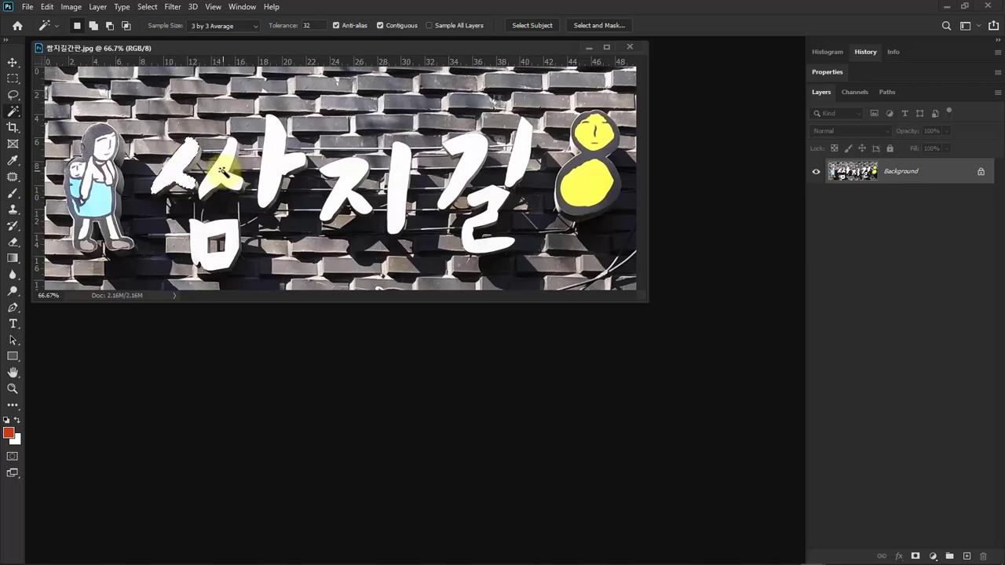
{"action": "key", "text": "shift"}
{"action": "left_click", "coordinate": [223, 171], "text": "shift"}
{"action": "left_click", "coordinate": [278, 168], "text": "shift"}
{"action": "left_click", "coordinate": [229, 237], "text": "shift"}
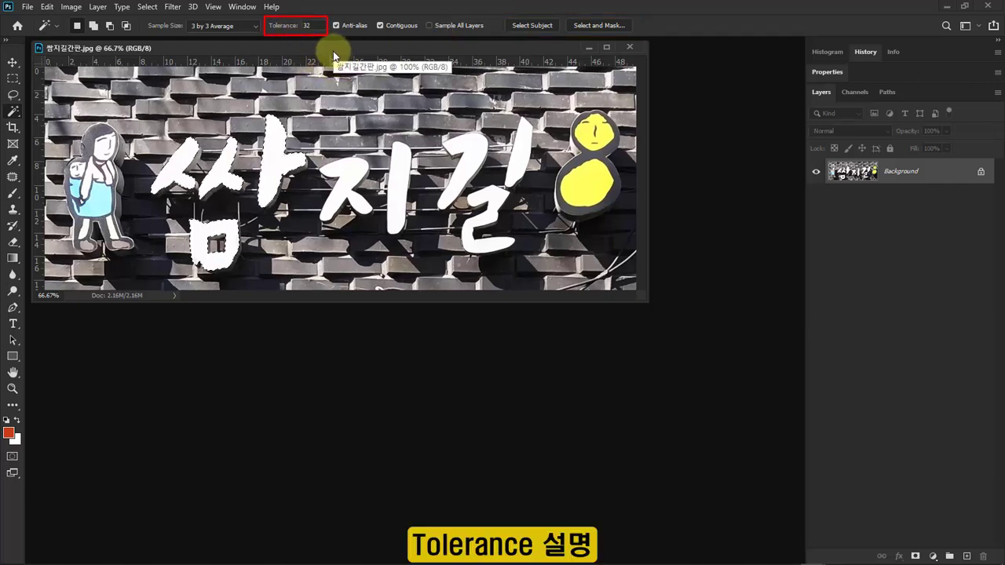
- Create a white 2284 × 2837 pixel RGB document at 180 pixels/inch and place its window over the photo
{"action": "left_click", "coordinate": [27, 7]}
{"action": "left_click", "coordinate": [32, 22]}
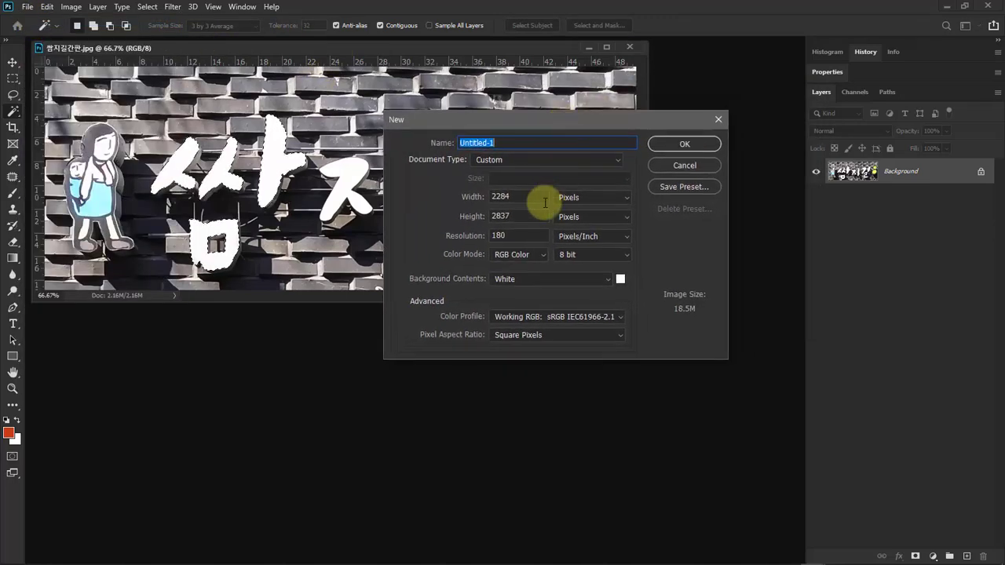
{"action": "key", "text": "Return"}
{"action": "left_click_drag", "start_coordinate": [339, 52], "coordinate": [497, 68]}
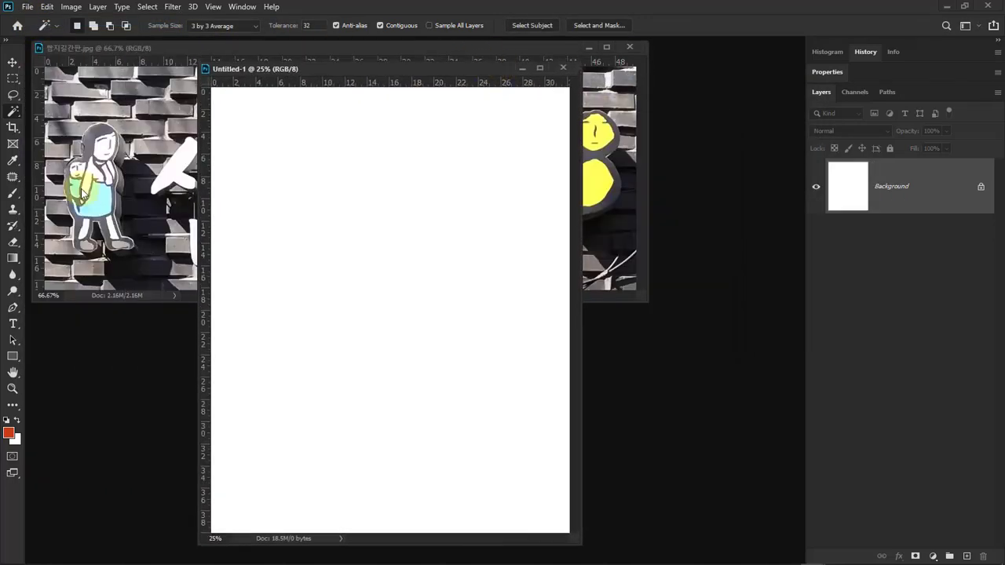
- Fill the blank document with a horizontal black-to-white linear gradient from the Basics presets and move its window off the 쌈 lettering
{"action": "left_click", "coordinate": [13, 259]}
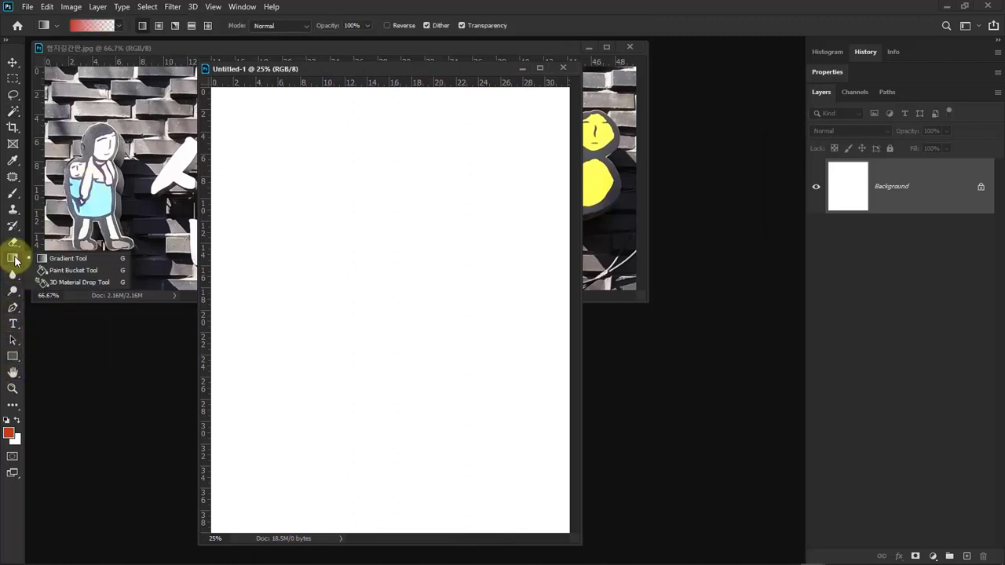
{"action": "left_click", "coordinate": [70, 264]}
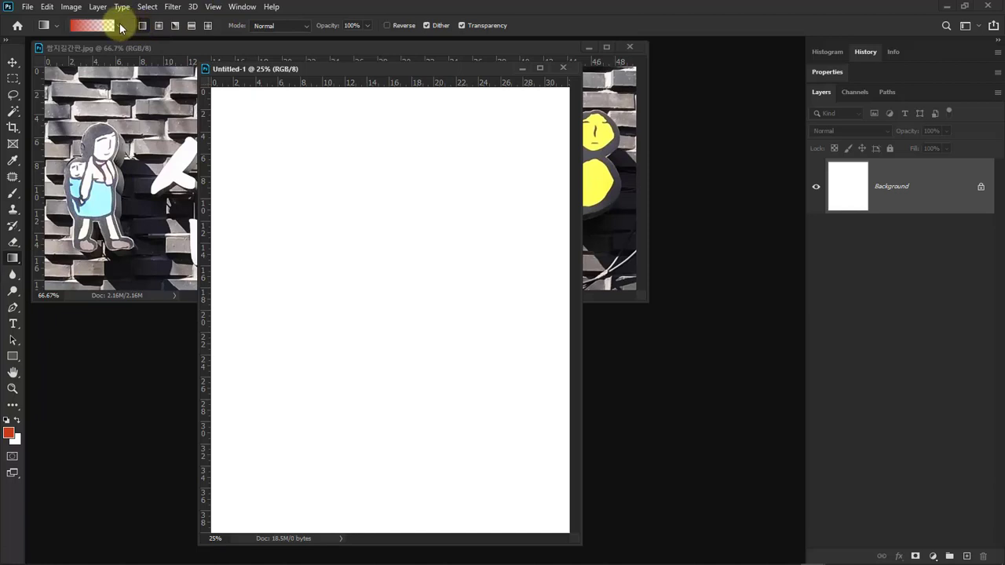
{"action": "left_click", "coordinate": [120, 26]}
{"action": "left_click", "coordinate": [29, 48]}
{"action": "left_click", "coordinate": [84, 70]}
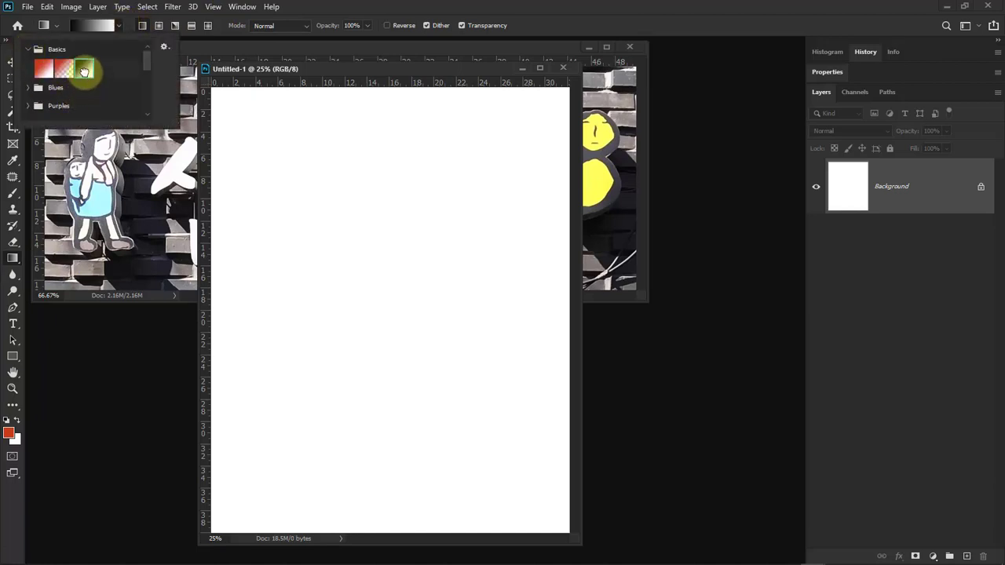
{"action": "double_click", "coordinate": [84, 70]}
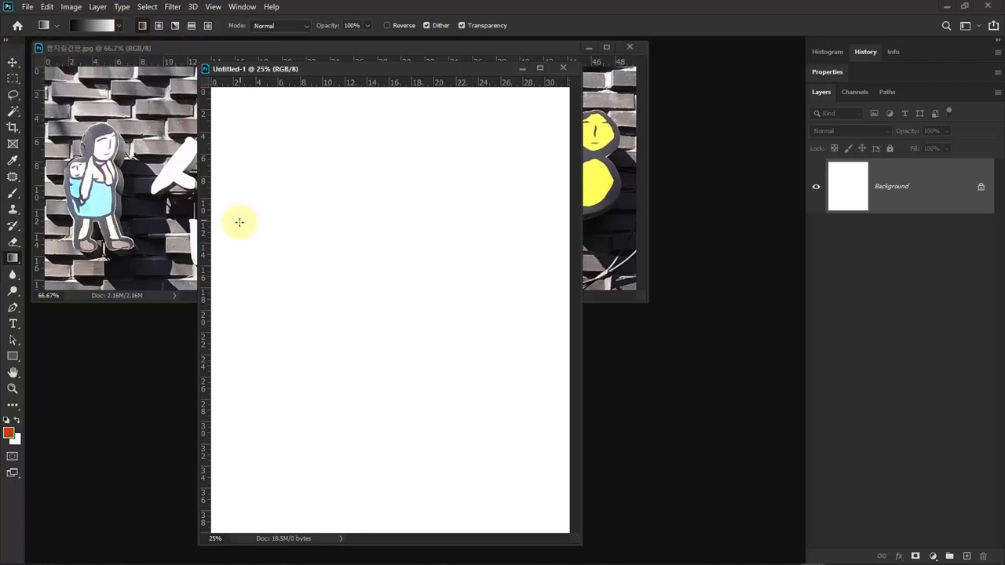
{"action": "left_click_drag", "start_coordinate": [243, 251], "coordinate": [551, 260]}
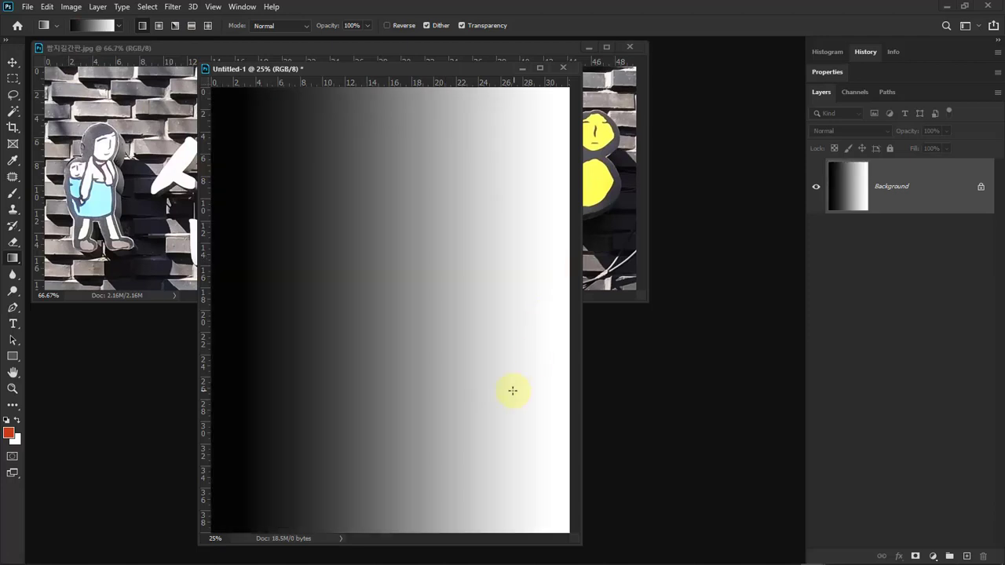
{"action": "left_click_drag", "start_coordinate": [419, 68], "coordinate": [536, 79]}
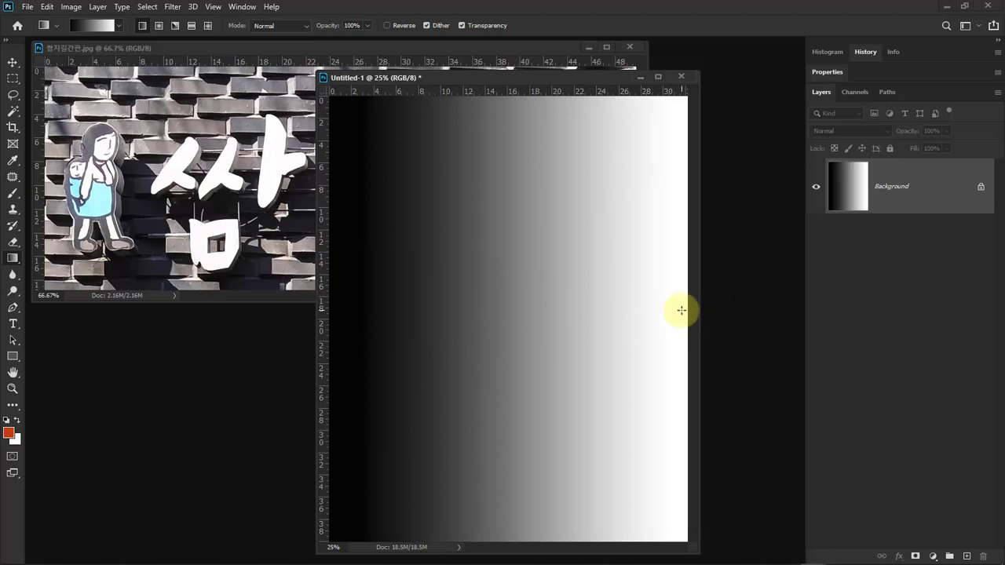
- Sample the gradient's mid-gray, black and white areas in turn with the Magic Wand at tolerance 32, ending on mid-gray
{"action": "key", "text": "w"}
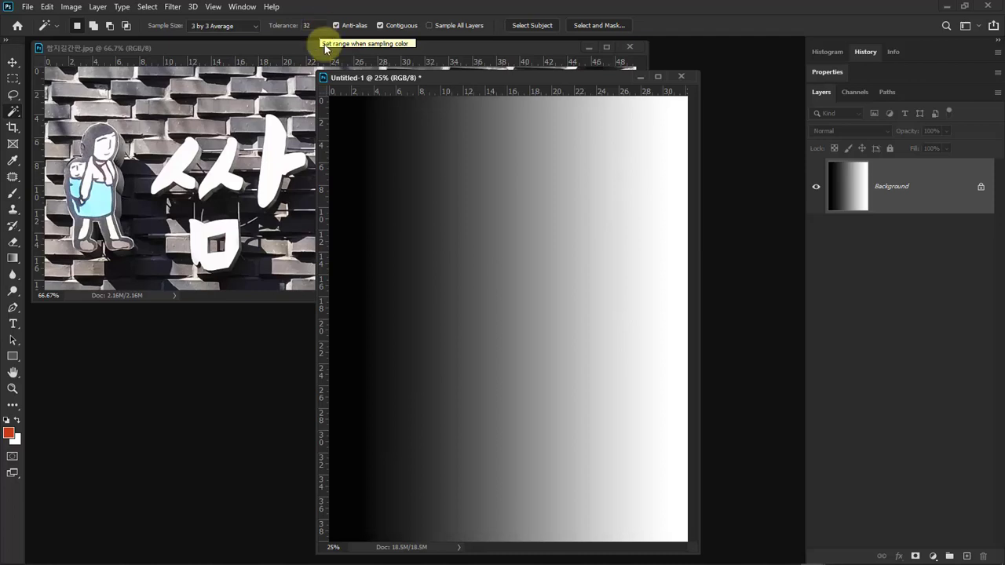
{"action": "left_click", "coordinate": [516, 286]}
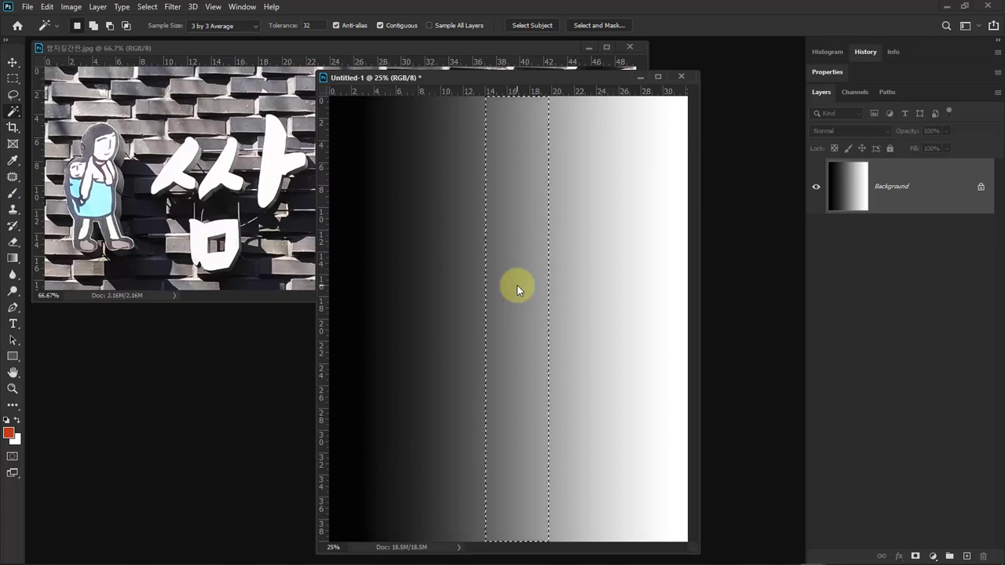
{"action": "left_click", "coordinate": [380, 292]}
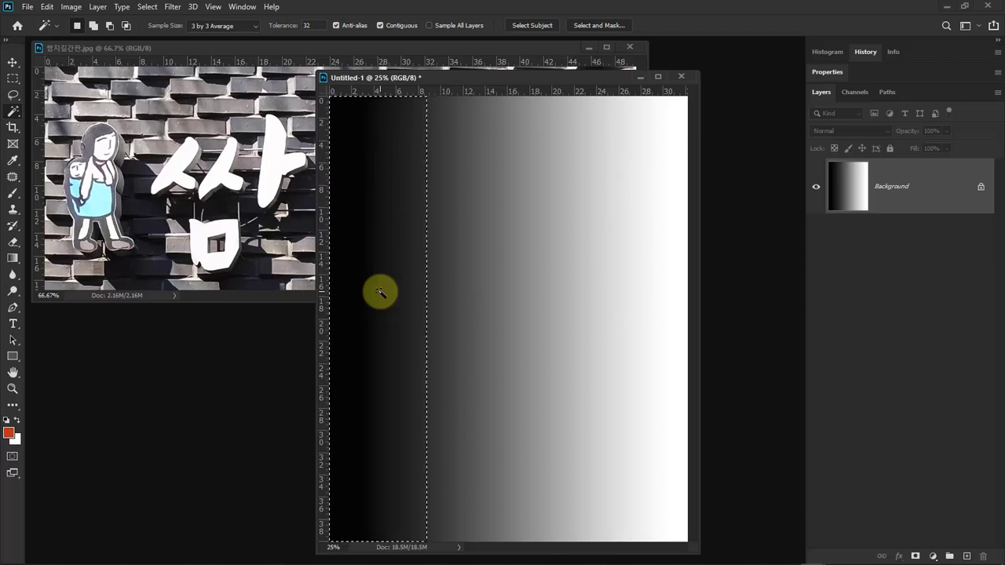
{"action": "left_click", "coordinate": [681, 302]}
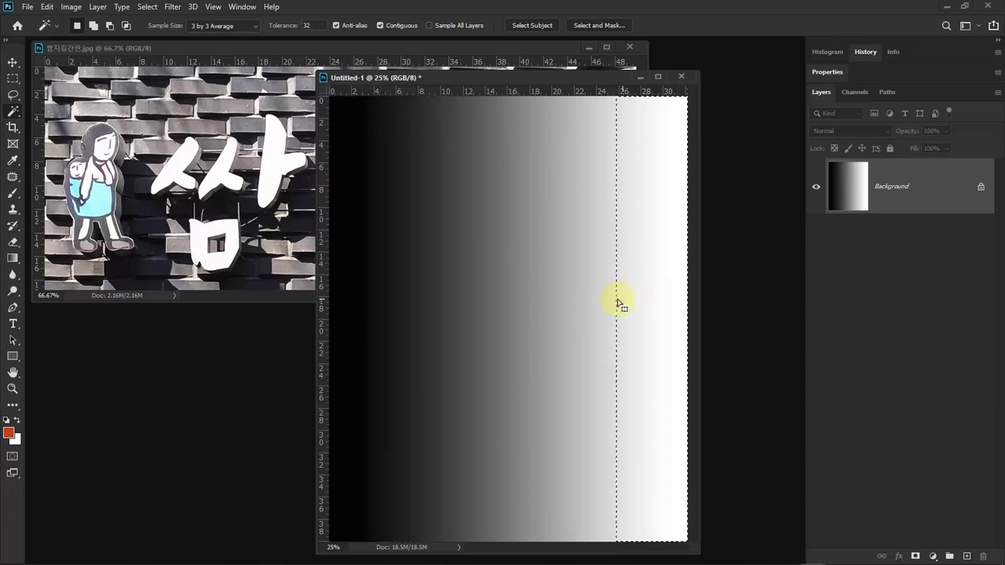
{"action": "left_click", "coordinate": [522, 299]}
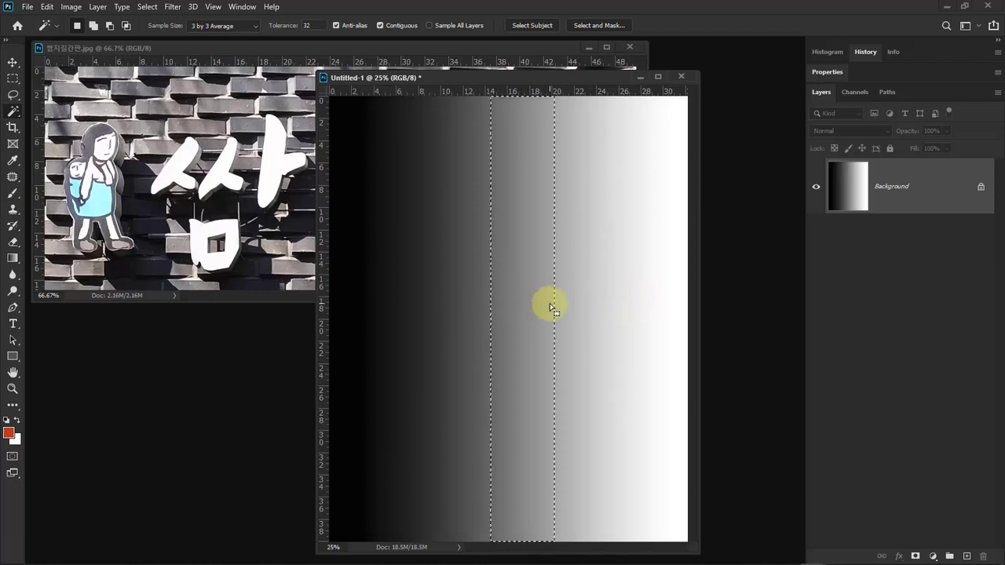
- Set the Magic Wand tolerance to 10 and select a band in the gradient's darker gray area
{"action": "left_click", "coordinate": [315, 26]}
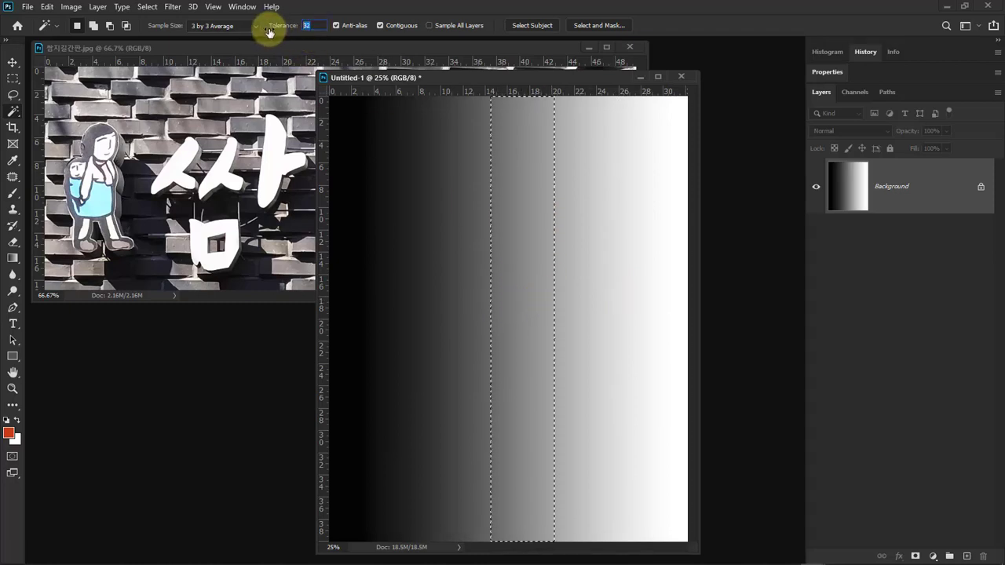
{"action": "type", "text": "10"}
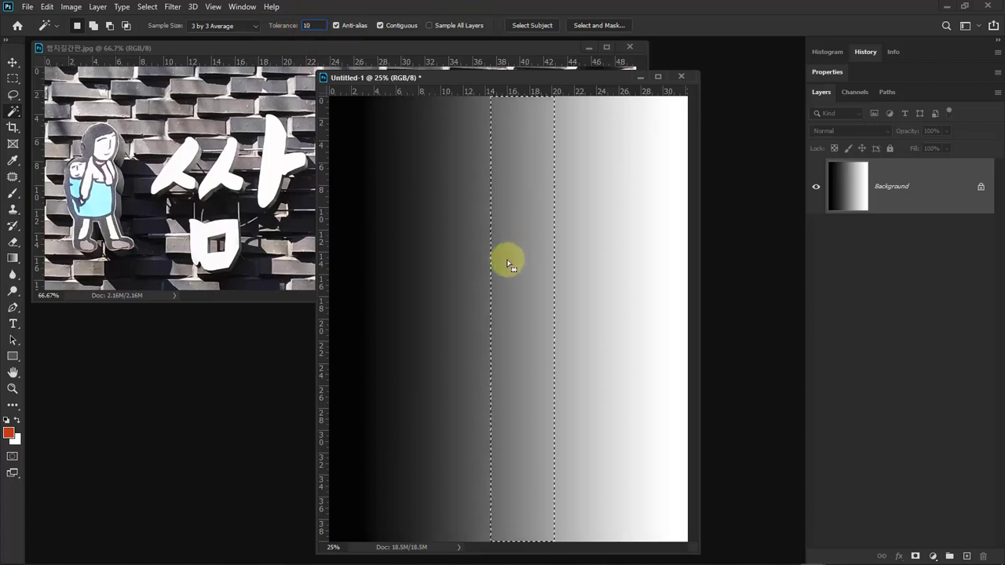
{"action": "left_click", "coordinate": [477, 262]}
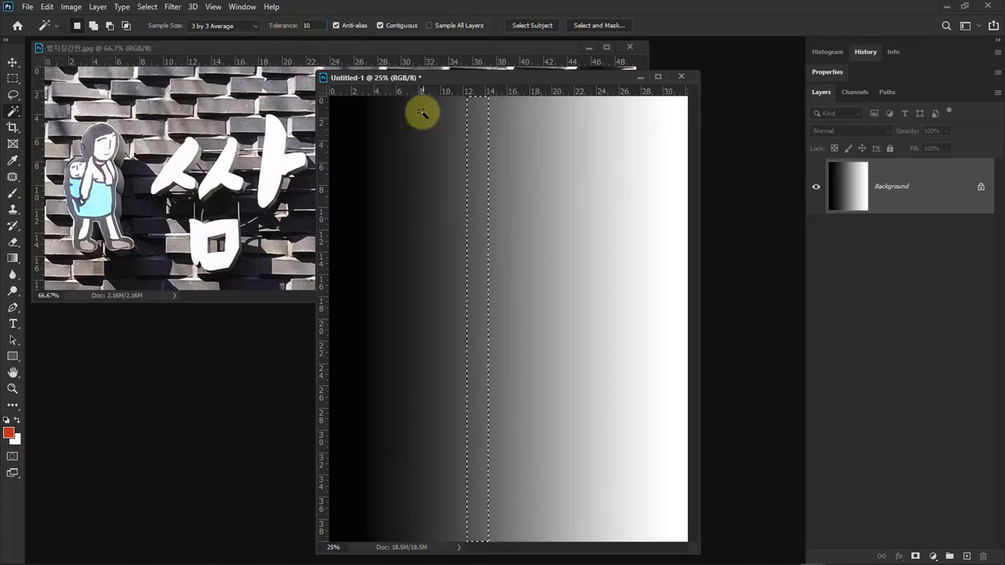
- Set the Magic Wand tolerance to 100 and select a band around the gradient's mid-gray
{"action": "left_click_drag", "start_coordinate": [317, 26], "coordinate": [251, 24]}
{"action": "type", "text": "100"}
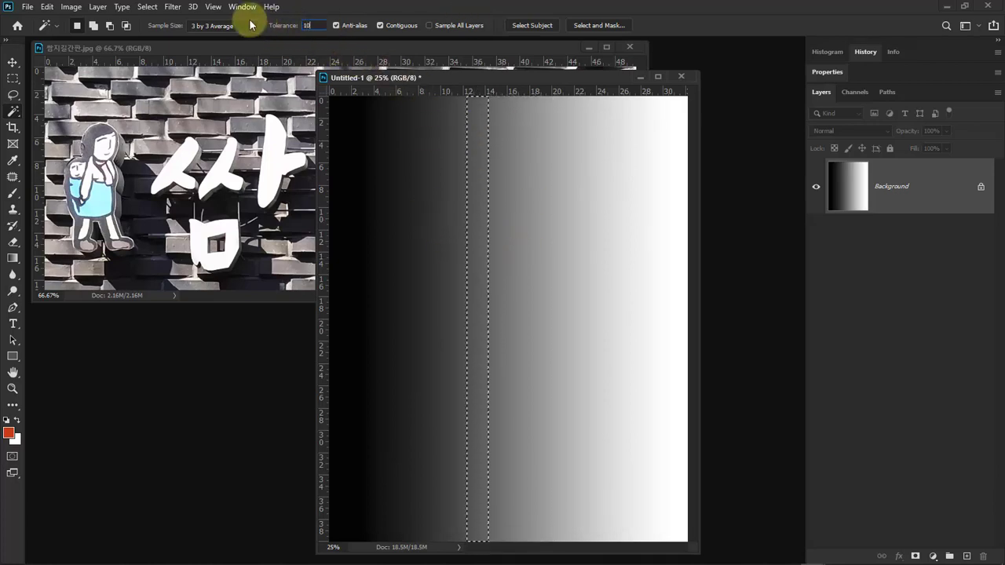
{"action": "left_click", "coordinate": [529, 229]}
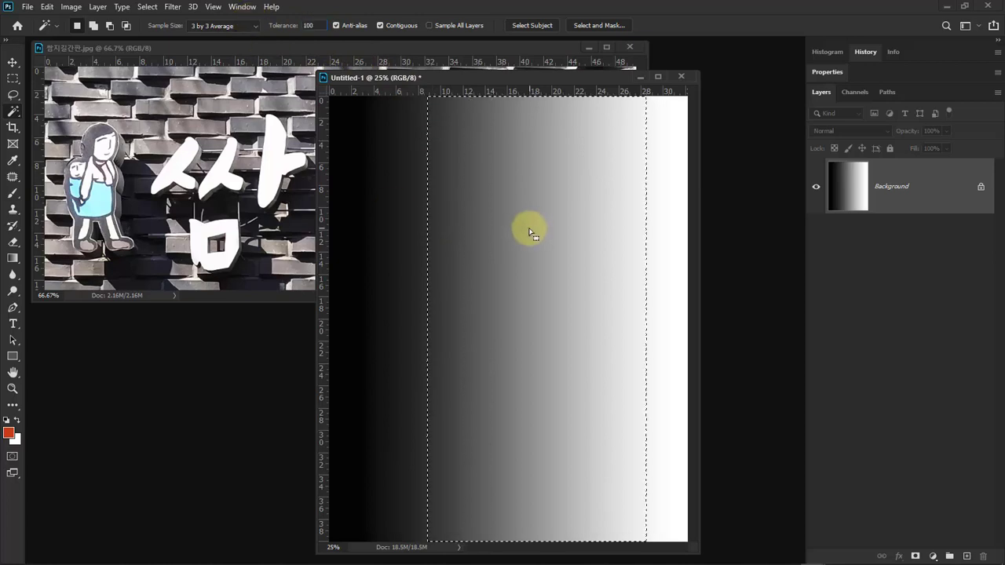
- Set the Magic Wand tolerance to 255 and select from the gradient's dark area
{"action": "left_click_drag", "start_coordinate": [314, 27], "coordinate": [265, 26]}
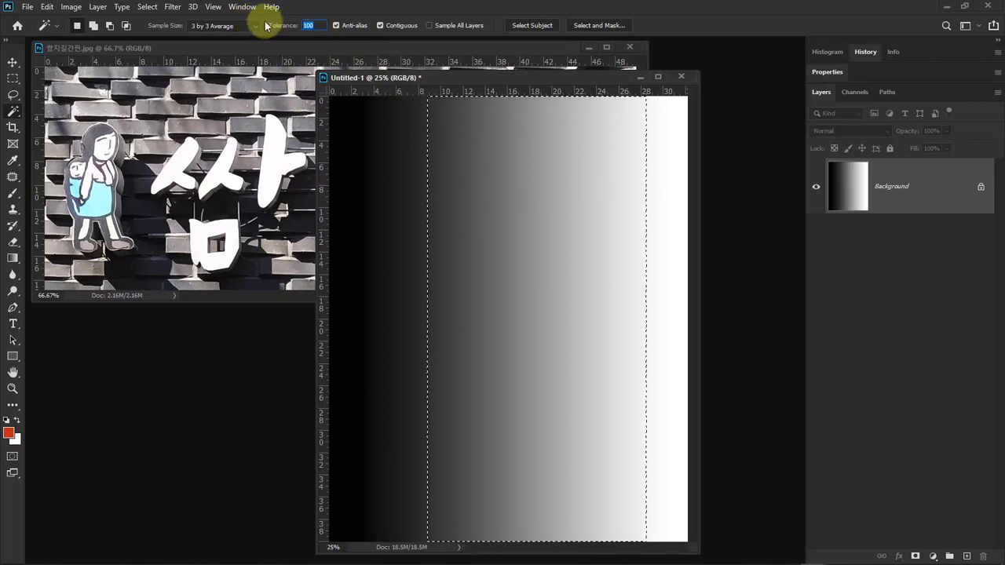
{"action": "type", "text": "255"}
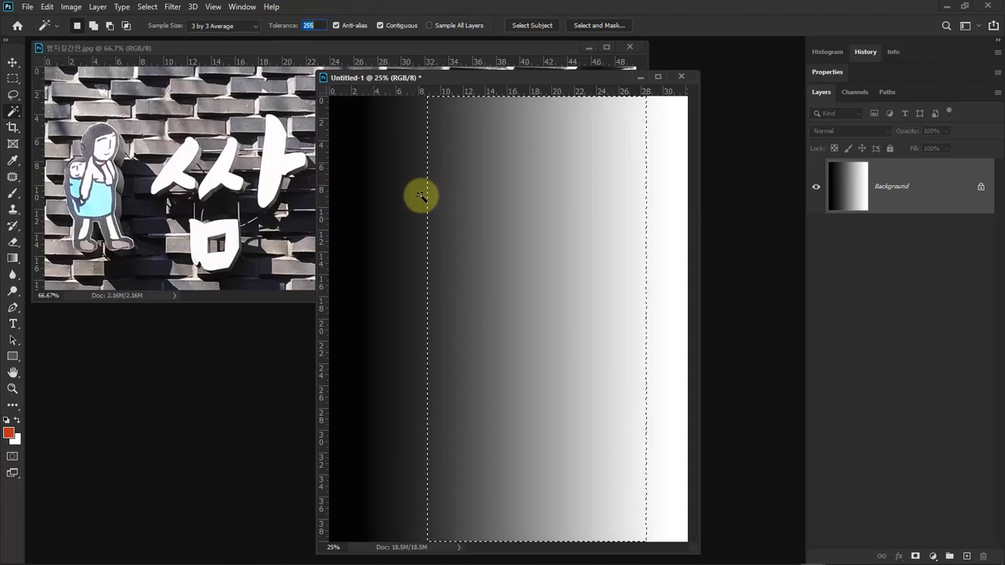
{"action": "left_click", "coordinate": [420, 195]}
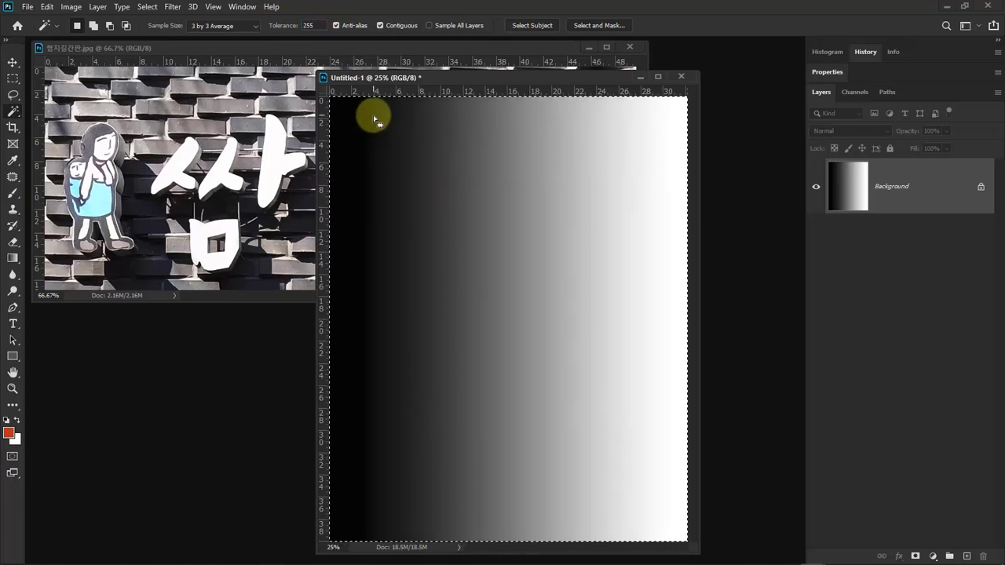
- Set the Magic Wand tolerance to 10 and close the untitled gradient document without saving
{"action": "left_click", "coordinate": [319, 27]}
{"action": "type", "text": "10"}
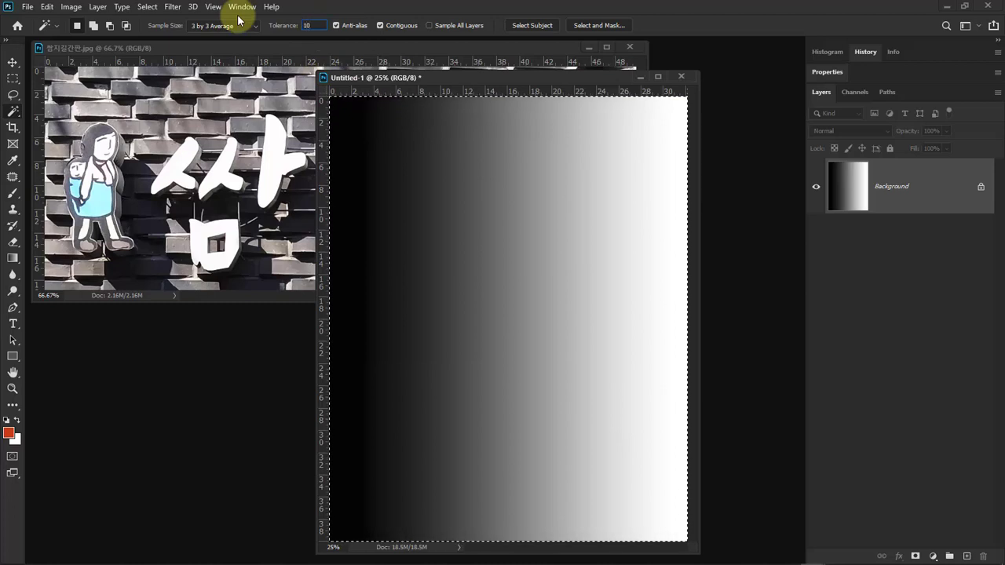
{"action": "key", "text": "BackSpace"}
{"action": "key", "text": "BackSpace"}
{"action": "type", "text": "30"}
{"action": "key", "text": "Return"}
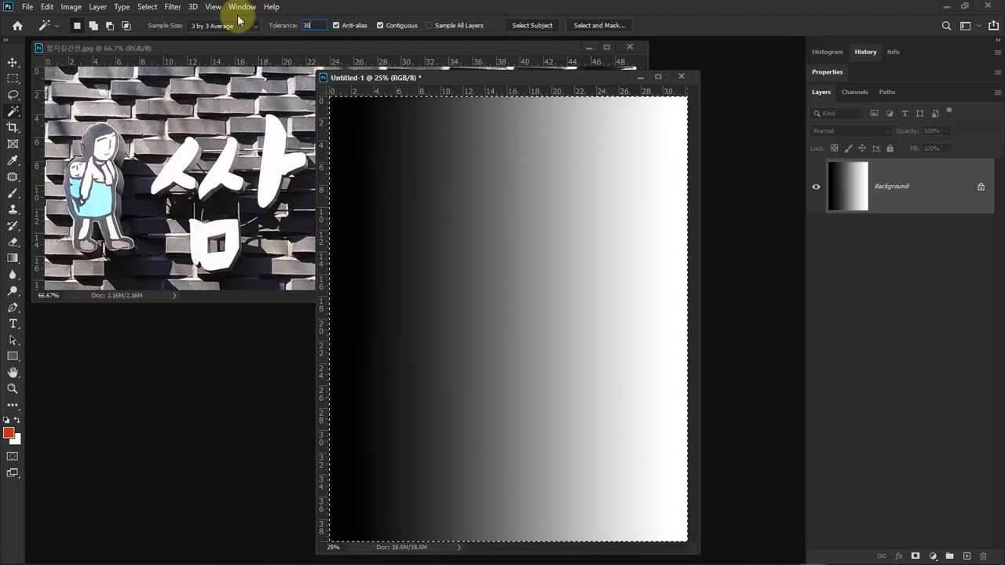
{"action": "type", "text": "10"}
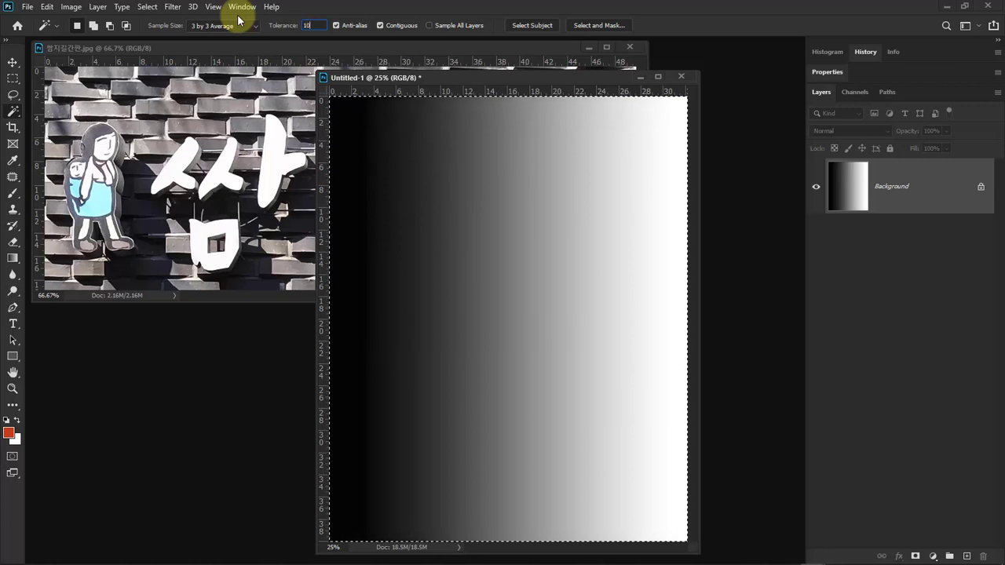
{"action": "key", "text": "Return"}
{"action": "left_click", "coordinate": [681, 75]}
{"action": "left_click", "coordinate": [503, 221]}
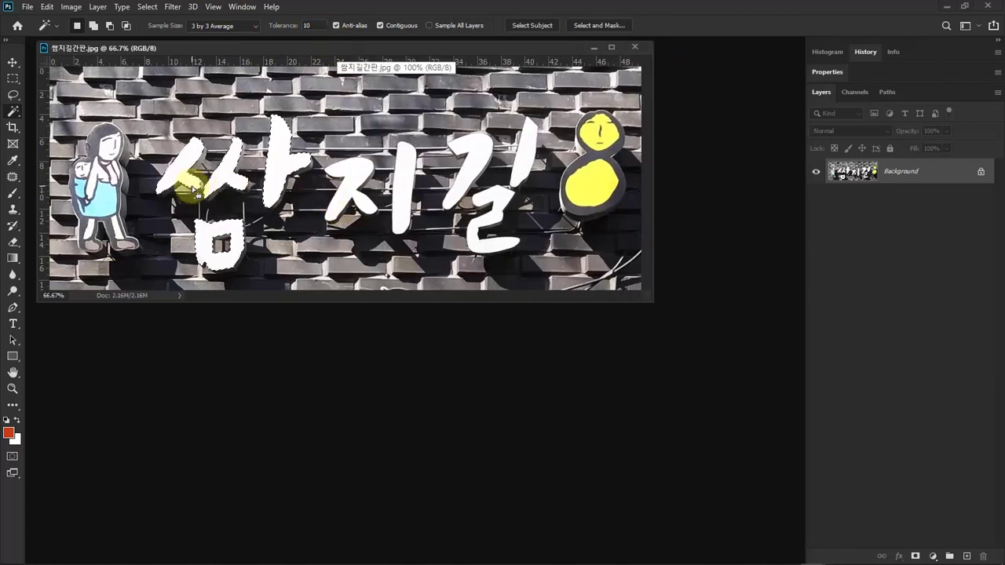
- Drop the current selection and select all strokes of the white 쌈지길 lettering with the Magic Wand, adding each stroke to the selection
{"action": "key", "text": "ctrl+d"}
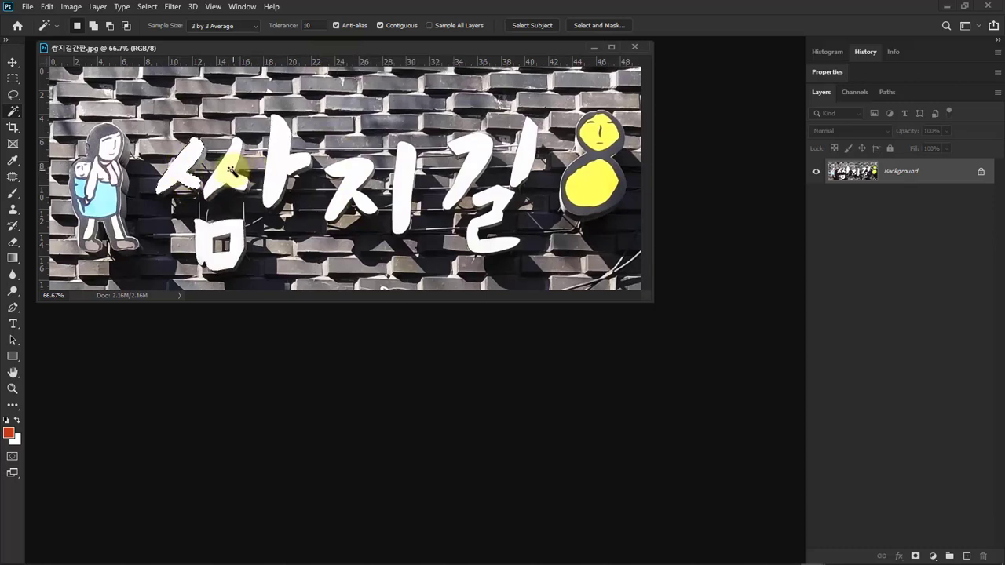
{"action": "key", "text": "shift"}
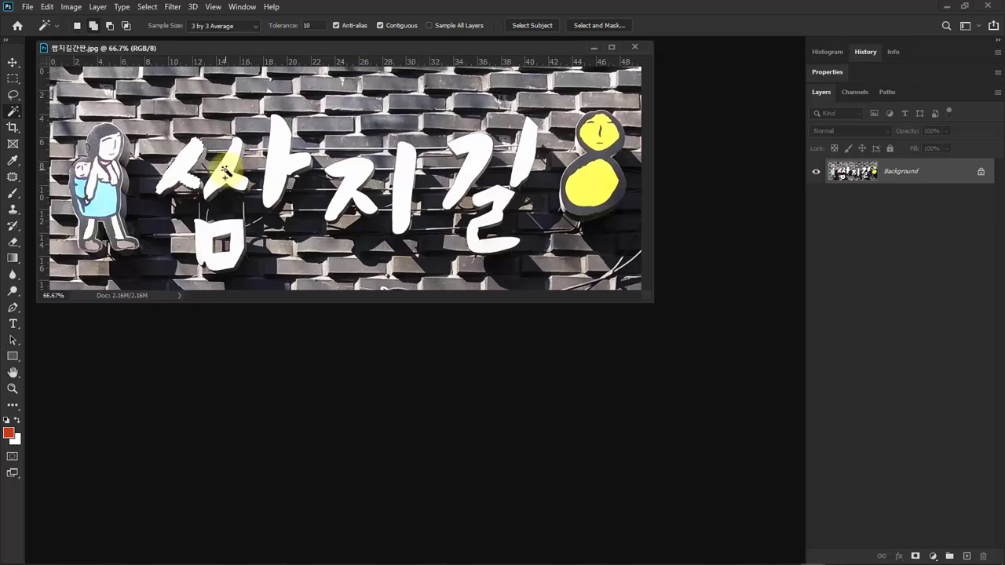
{"action": "left_click", "coordinate": [226, 171], "text": "shift"}
{"action": "left_click", "coordinate": [275, 168], "text": "shift"}
{"action": "left_click", "coordinate": [236, 228], "text": "shift"}
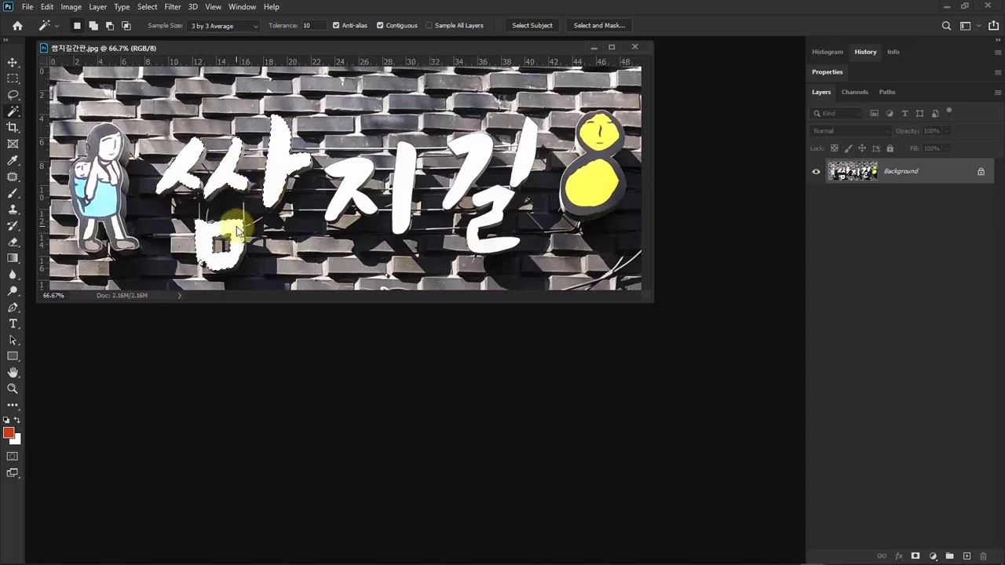
{"action": "left_click", "coordinate": [361, 182], "text": "shift"}
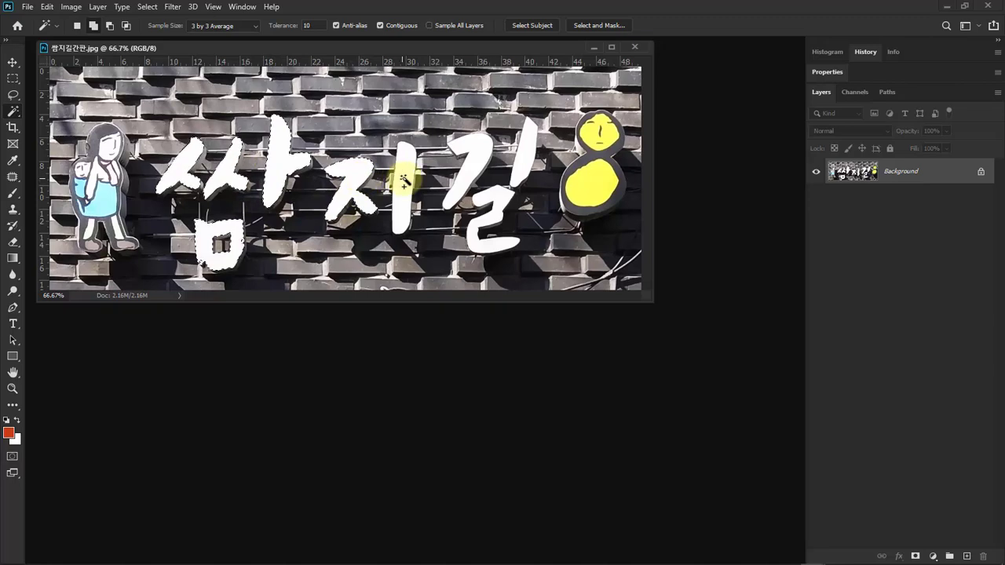
{"action": "left_click", "coordinate": [404, 183], "text": "shift"}
{"action": "left_click", "coordinate": [481, 161], "text": "shift"}
{"action": "left_click", "coordinate": [530, 157], "text": "shift"}
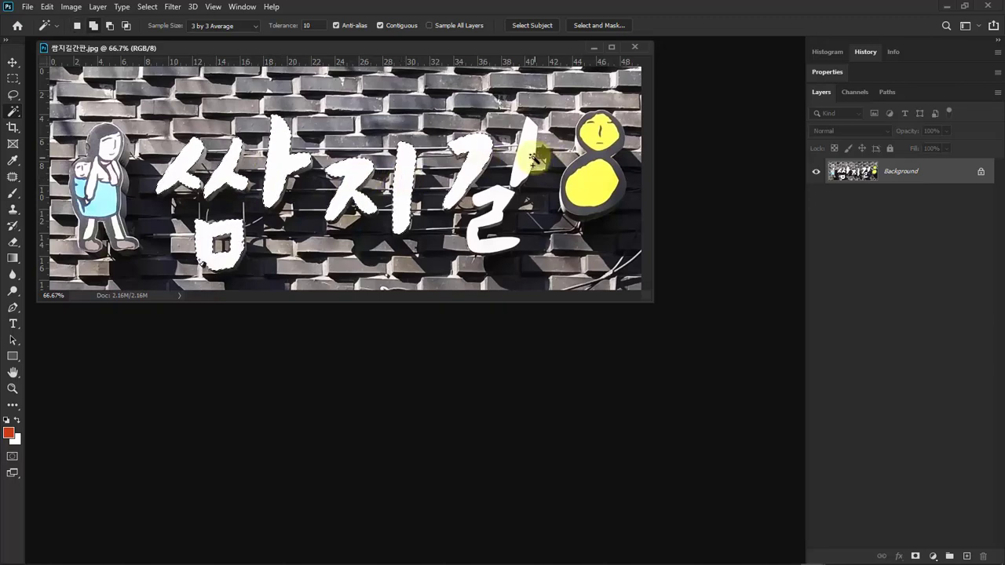
{"action": "left_click", "coordinate": [512, 207], "text": "shift"}
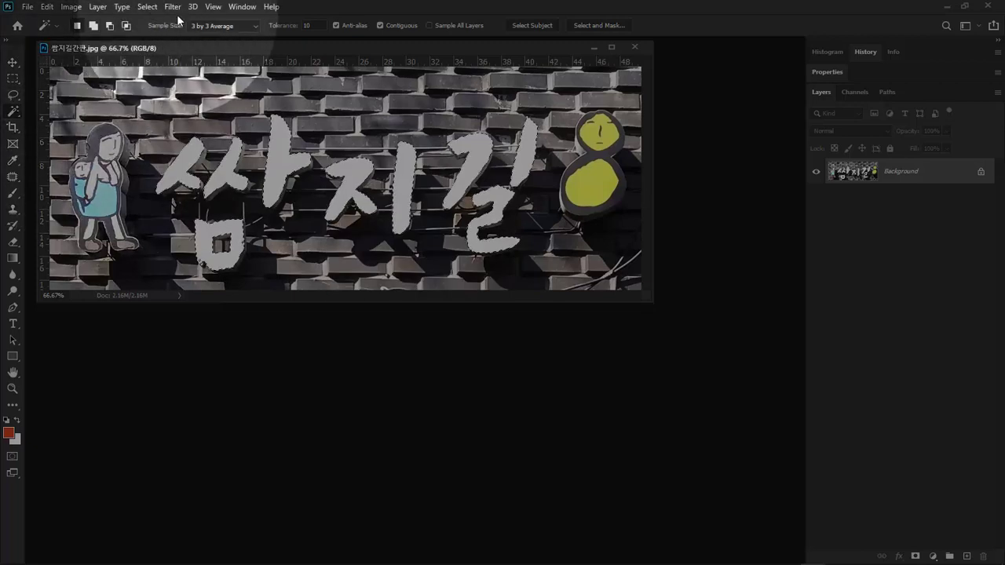
- Contract the lettering selection by 2 pixels
{"action": "left_click", "coordinate": [147, 6]}
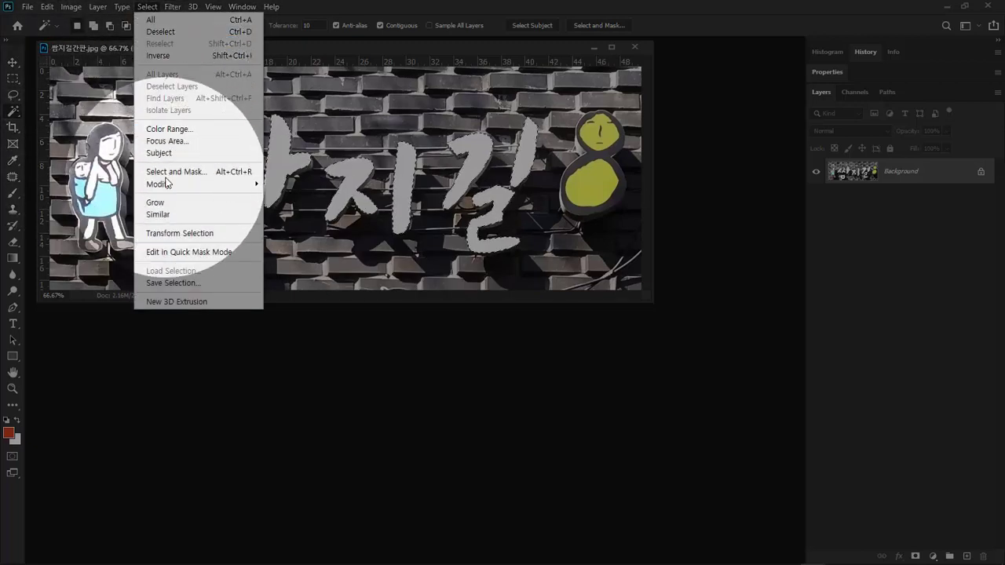
{"action": "mouse_move", "coordinate": [168, 183]}
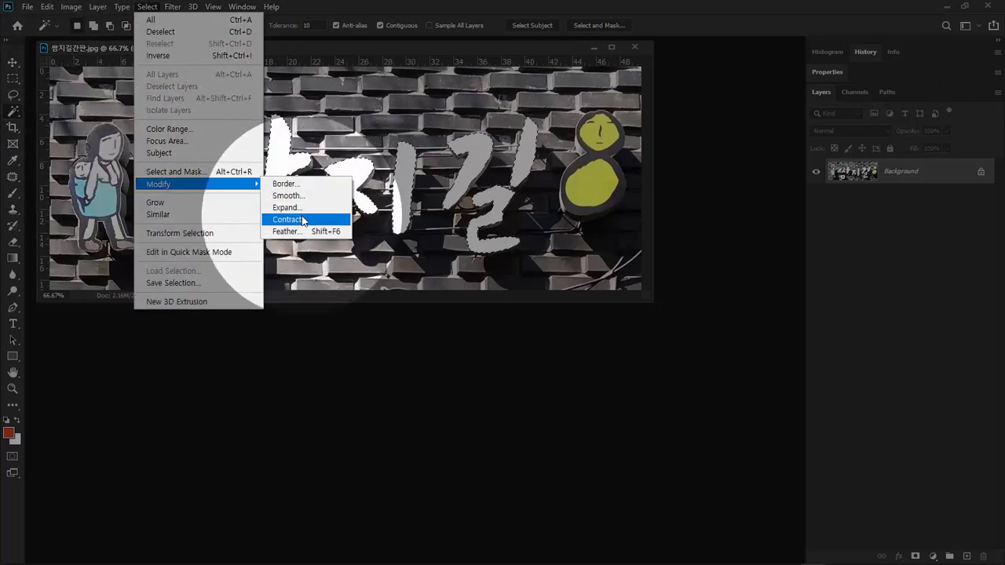
{"action": "left_click", "coordinate": [302, 219]}
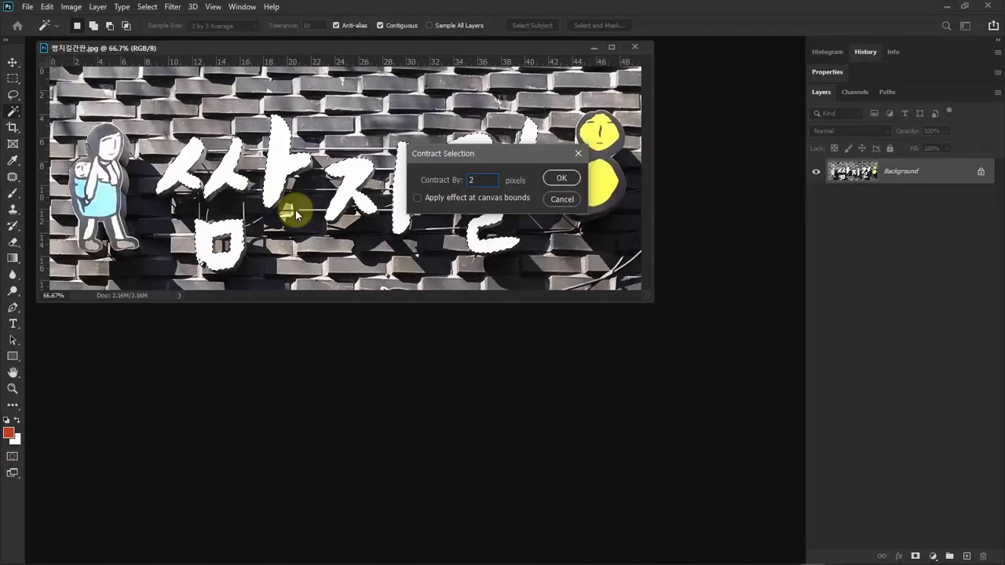
{"action": "key", "text": "Return"}
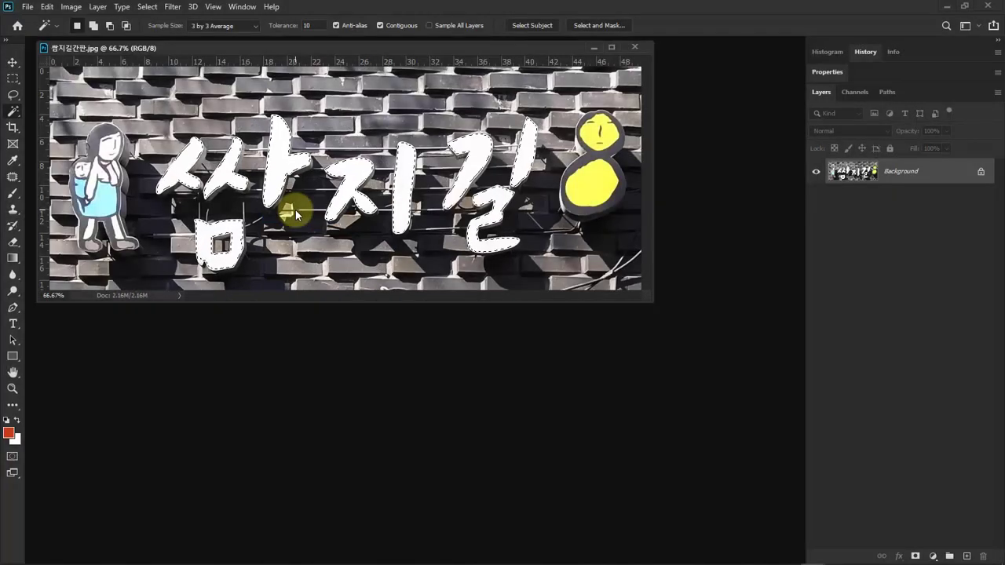
- Copy the selected lettering onto a new layer and hide the Background layer
{"action": "key", "text": "ctrl+j"}
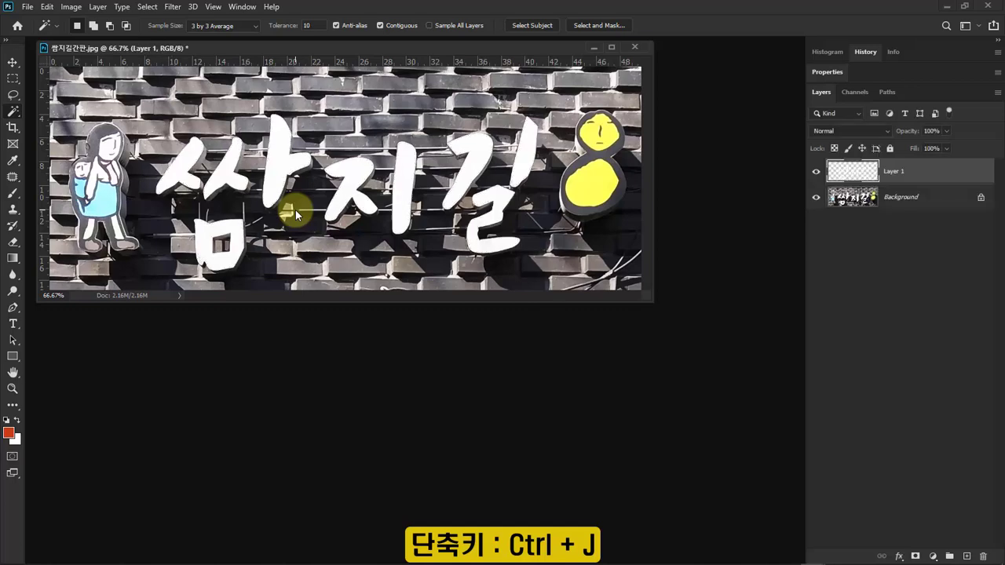
{"action": "left_click", "coordinate": [816, 198]}
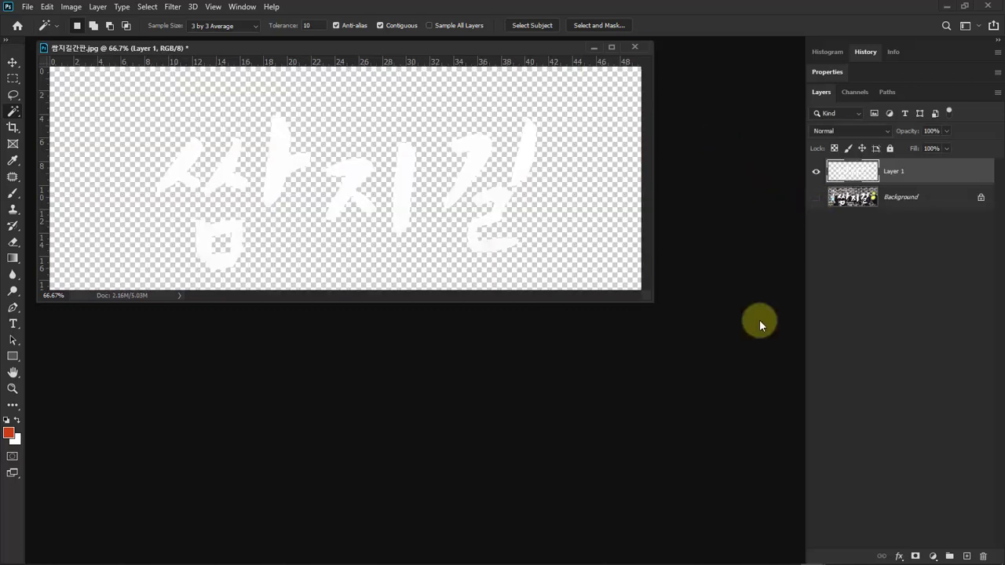
- Add a layer between the Background and the lettering and fill it with black, using the default foreground and background colors
{"action": "left_click", "coordinate": [927, 204]}
{"action": "left_click", "coordinate": [967, 556]}
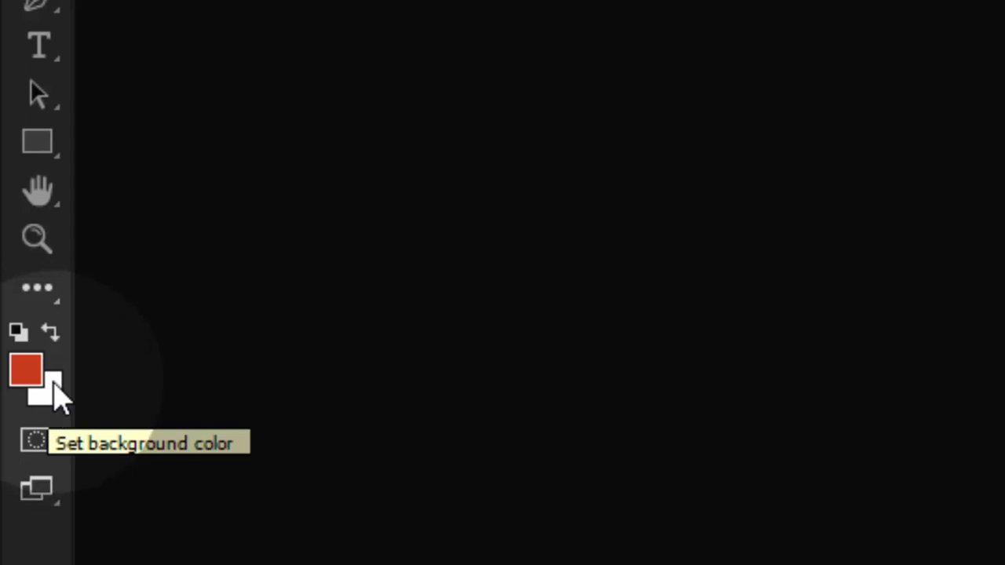
{"action": "left_click", "coordinate": [19, 332]}
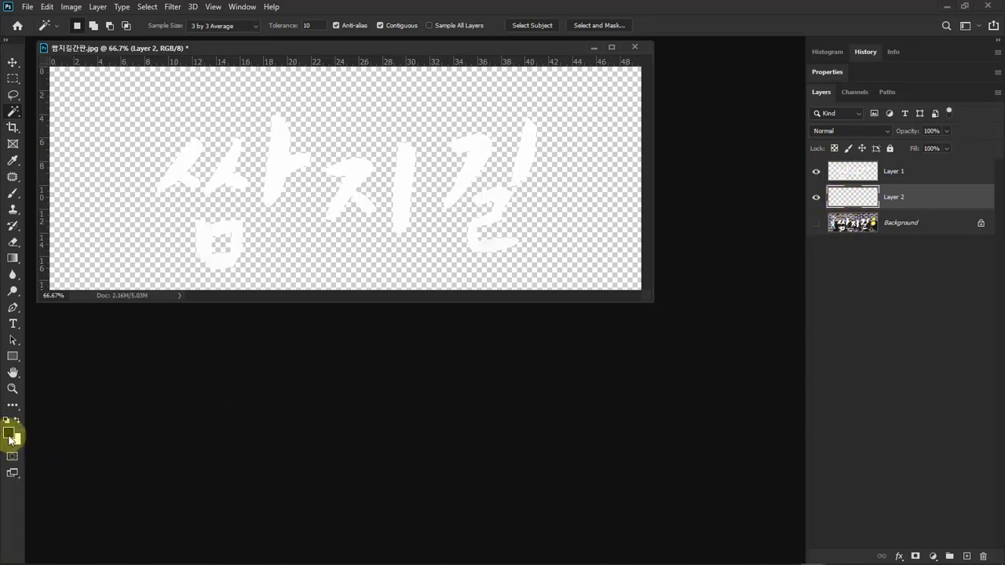
{"action": "left_click_drag", "start_coordinate": [284, 46], "coordinate": [291, 50]}
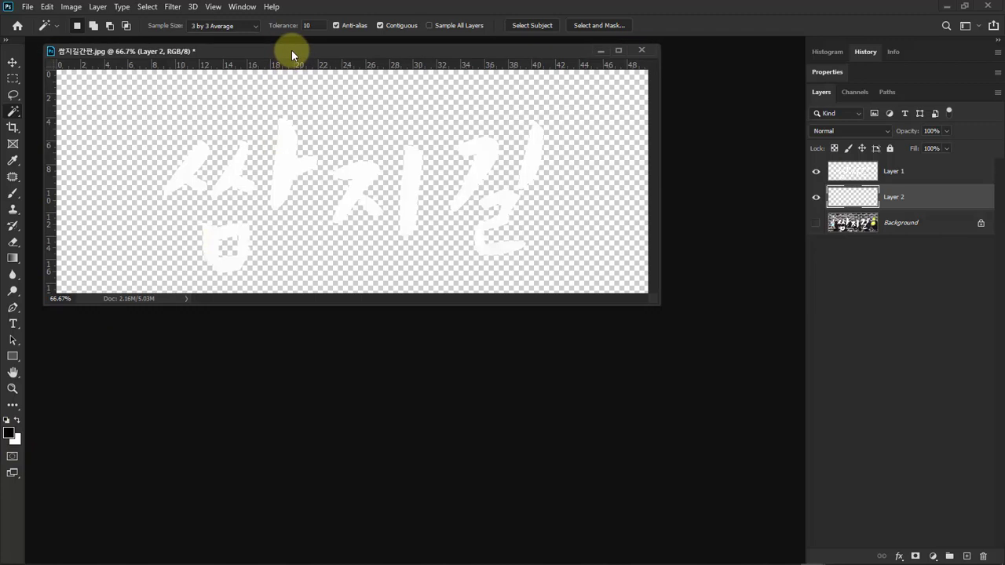
{"action": "key", "text": "alt+BackSpace"}
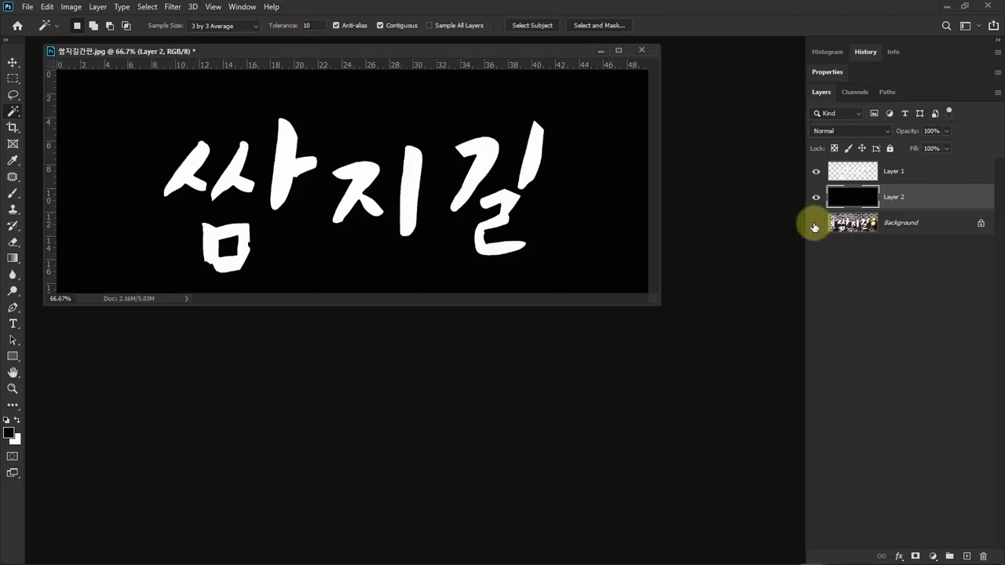
- Toggle the visibility of the black fill and lettering layers to compare their contents
{"action": "left_click", "coordinate": [815, 225]}
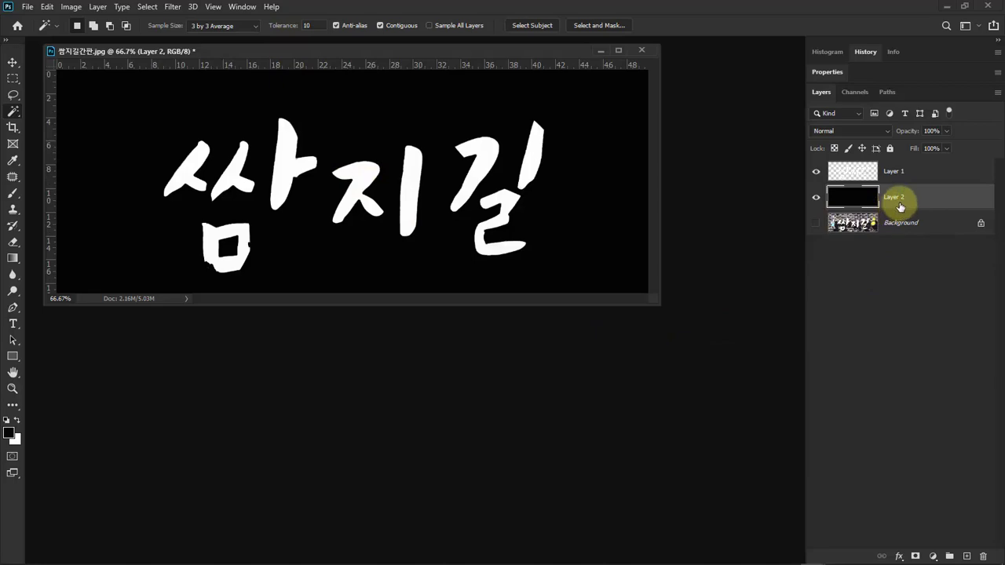
{"action": "left_click", "coordinate": [815, 197]}
{"action": "left_click", "coordinate": [816, 197]}
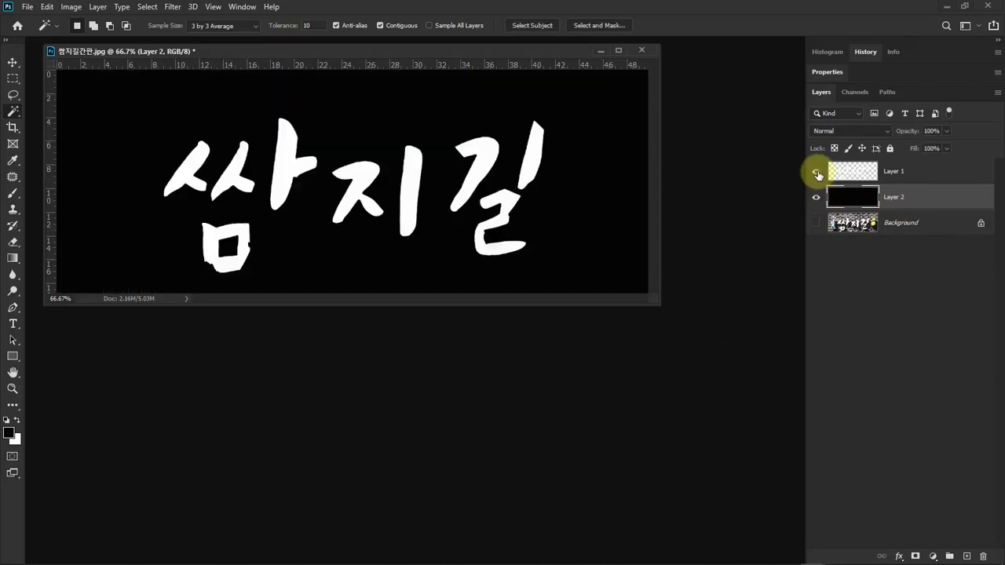
{"action": "left_click", "coordinate": [816, 171]}
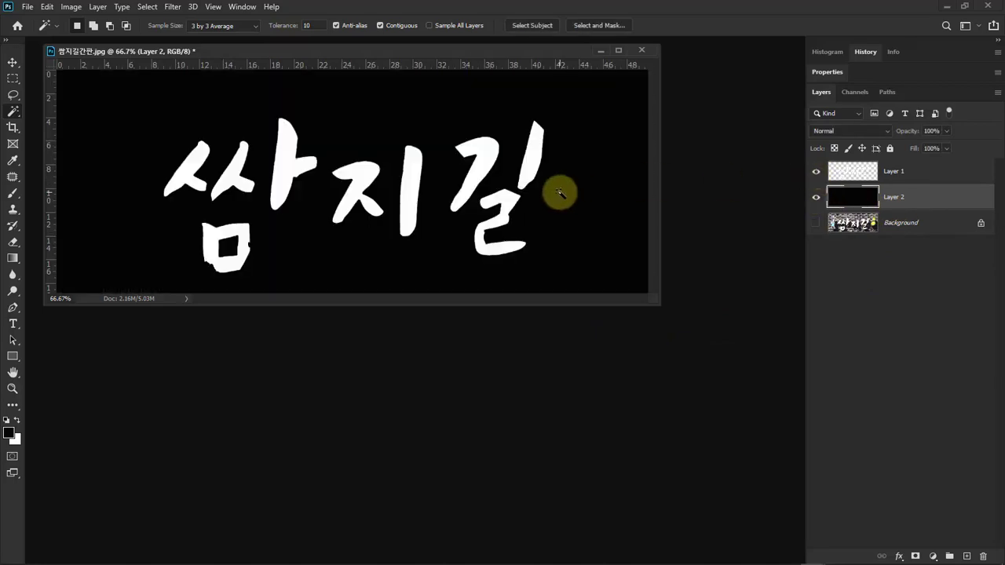
- Examine the edges of the cut-out lettering up close and the whole lettering at 100%
{"action": "key", "text": "ctrl+plus"}
{"action": "key", "text": "ctrl+plus"}
{"action": "key", "text": "ctrl+plus"}
{"action": "left_click_drag", "start_coordinate": [431, 290], "coordinate": [754, 200]}
{"action": "left_click_drag", "start_coordinate": [303, 240], "coordinate": [471, 439]}
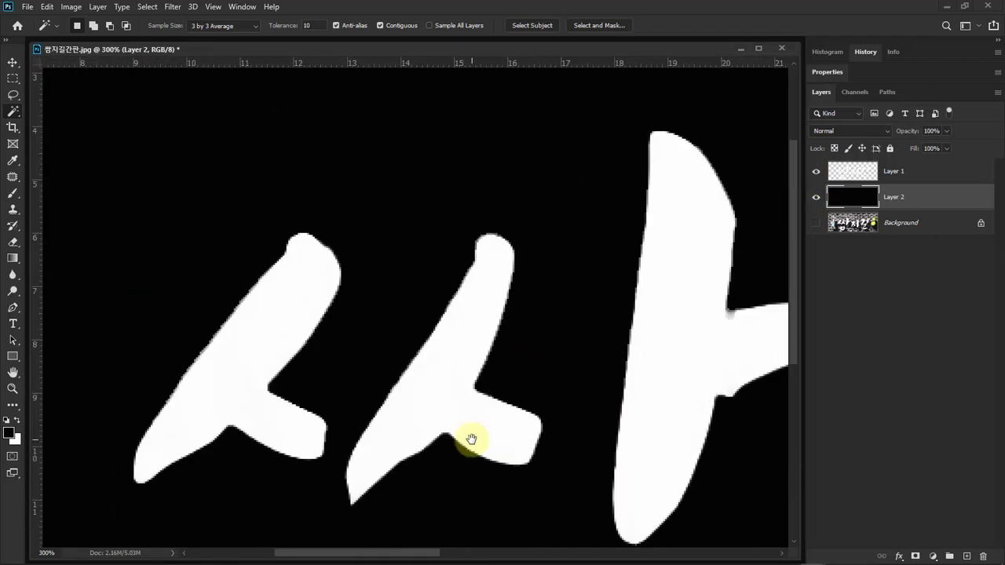
{"action": "key", "text": "ctrl+plus"}
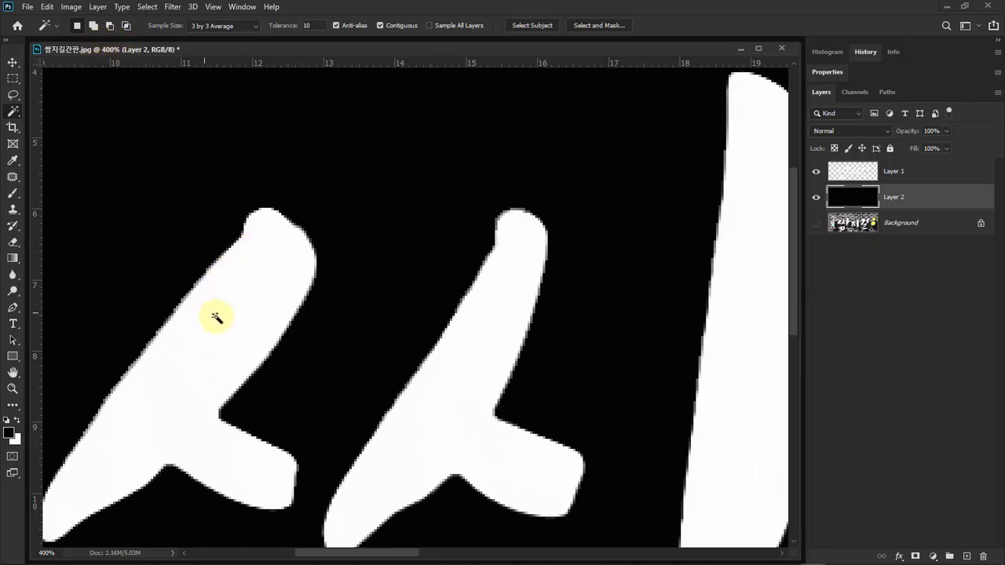
{"action": "key", "text": "ctrl+1"}
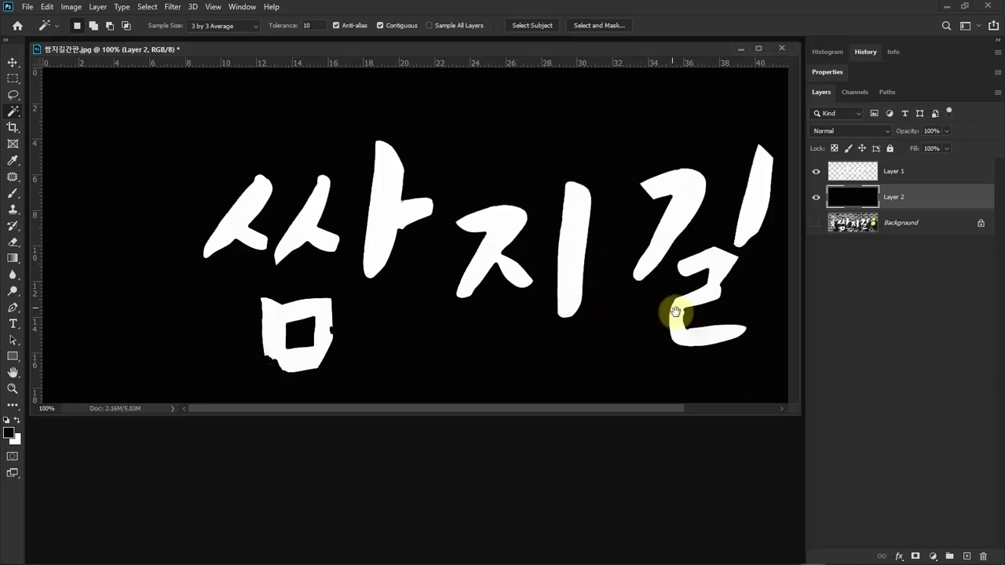
{"action": "left_click_drag", "start_coordinate": [672, 314], "coordinate": [596, 314]}
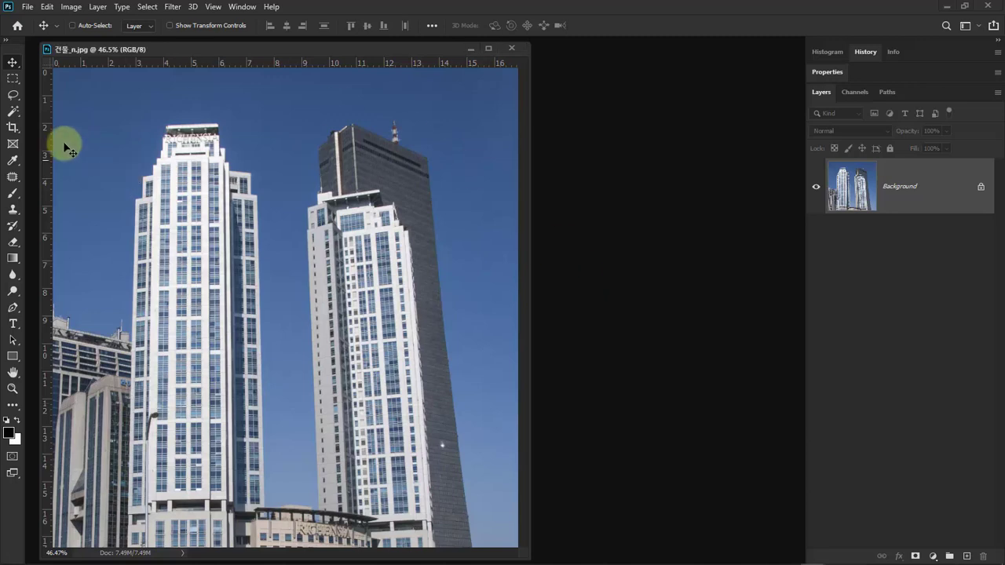
- Try selecting the sky in 건물_n.jpg with the Magic Wand at tolerance 10, and clear that selection
{"action": "left_click", "coordinate": [17, 114]}
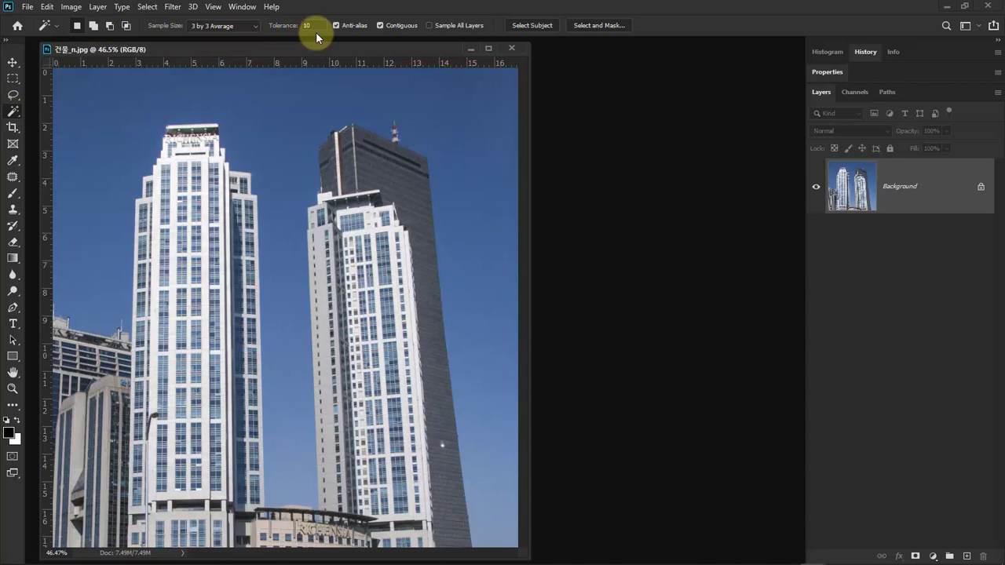
{"action": "left_click", "coordinate": [279, 124]}
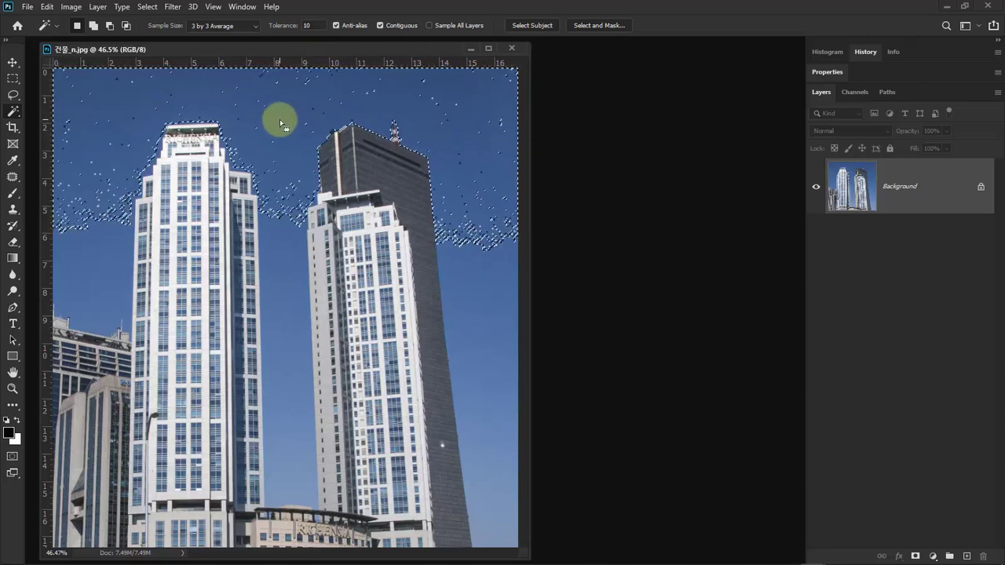
{"action": "key", "text": "ctrl+d"}
- Set the Magic Wand tolerance to 50 and select the entire sky, adding the remaining areas beside and between the towers
{"action": "left_click", "coordinate": [322, 25]}
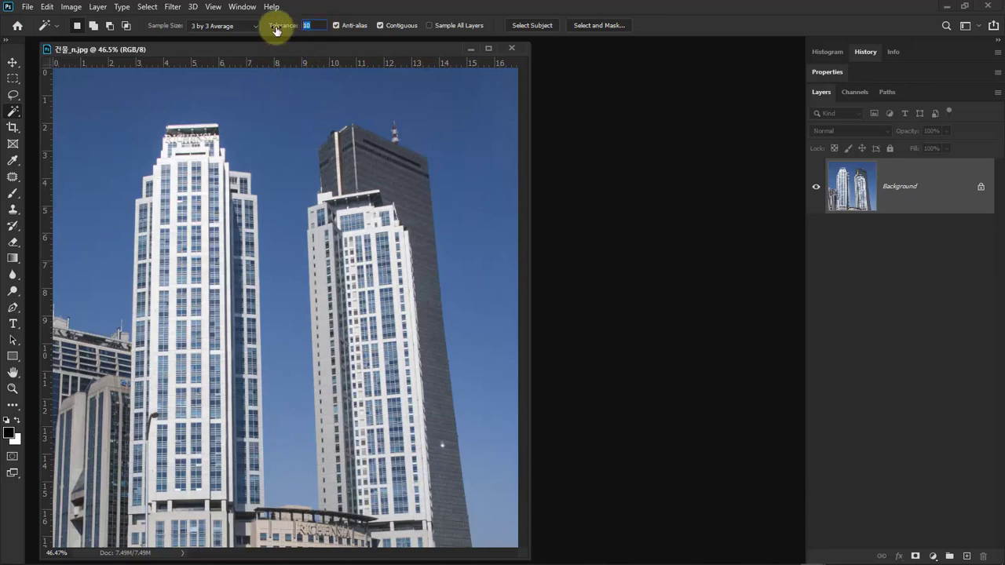
{"action": "type", "text": "50"}
{"action": "left_click", "coordinate": [283, 117]}
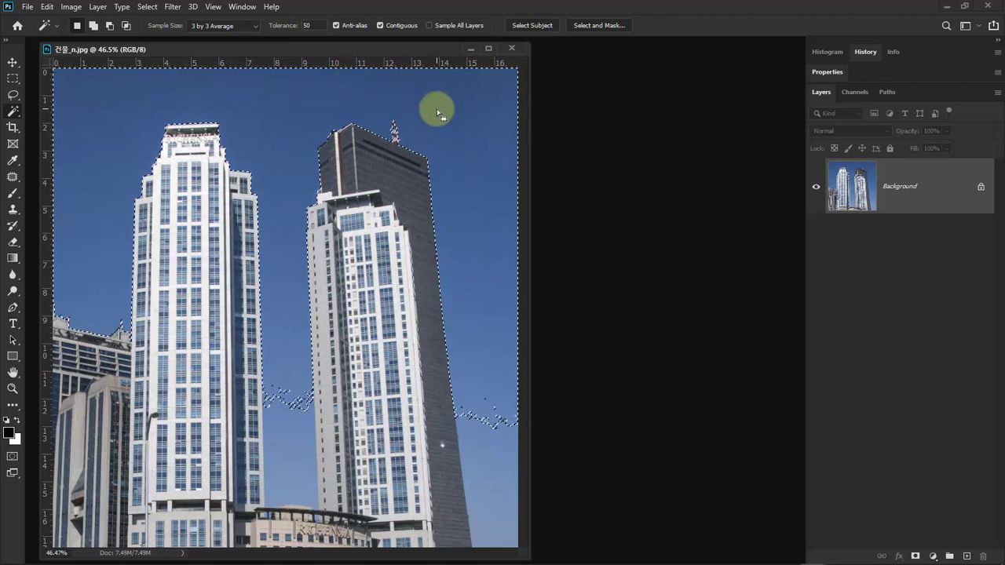
{"action": "left_click", "coordinate": [482, 442], "text": "shift"}
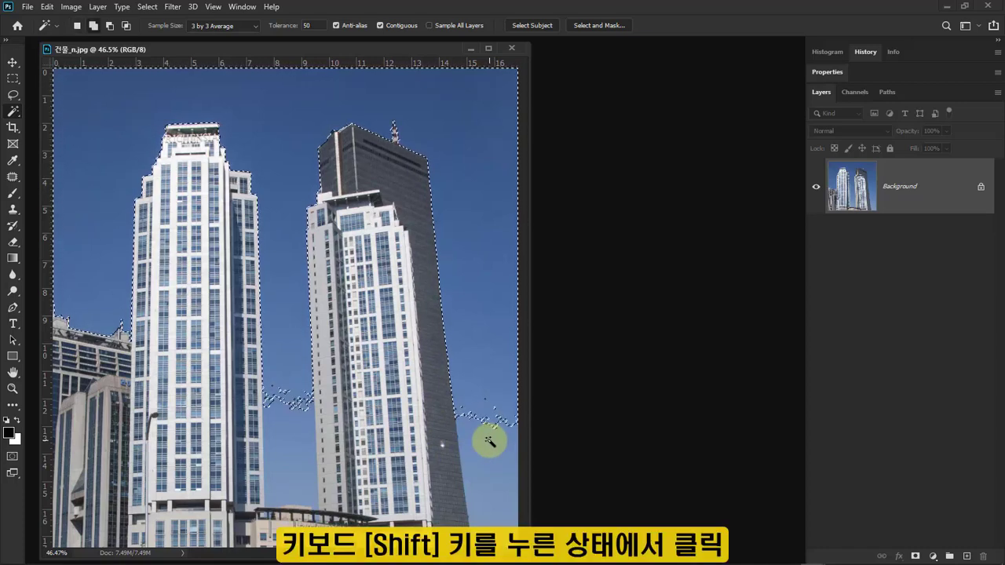
{"action": "left_click", "coordinate": [302, 429], "text": "shift"}
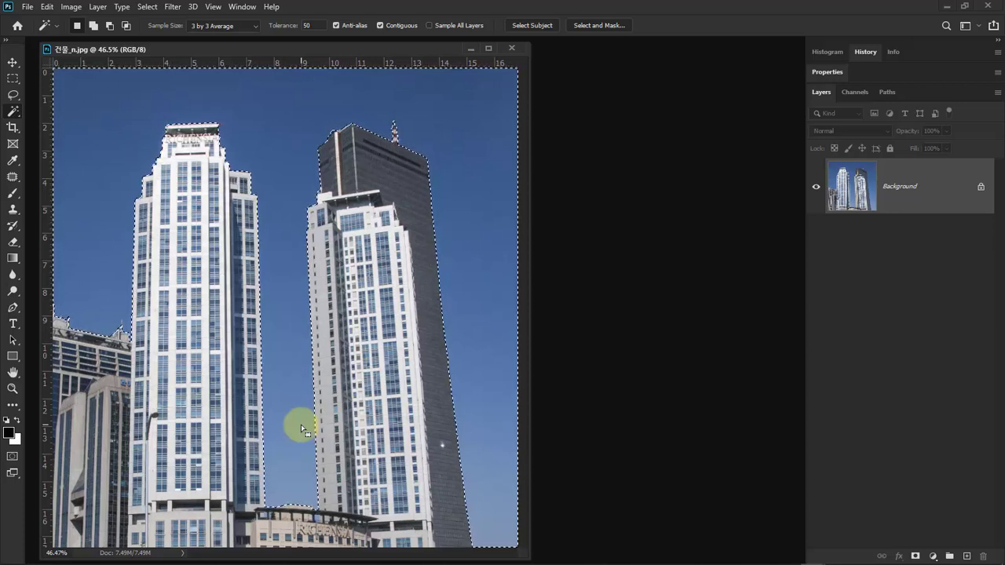
- Invert the sky selection and copy the buildings onto a new layer, with the Background layer hidden
{"action": "left_click", "coordinate": [153, 10]}
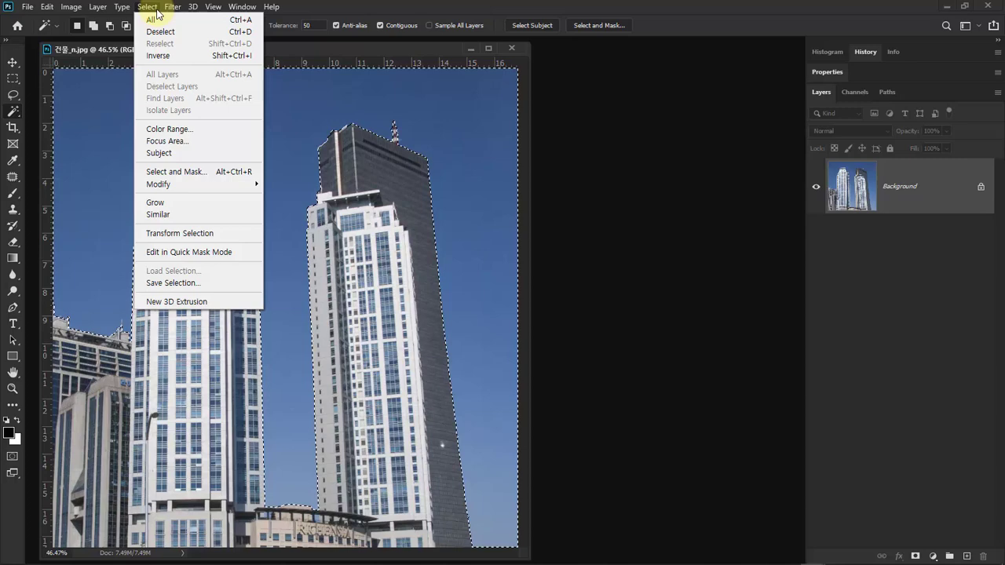
{"action": "left_click", "coordinate": [189, 60]}
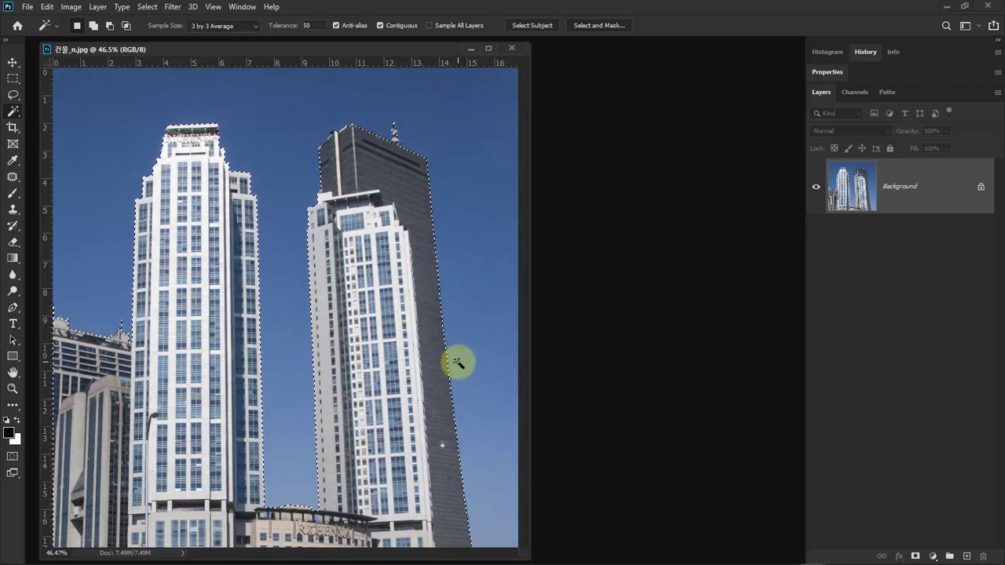
{"action": "key", "text": "ctrl+j"}
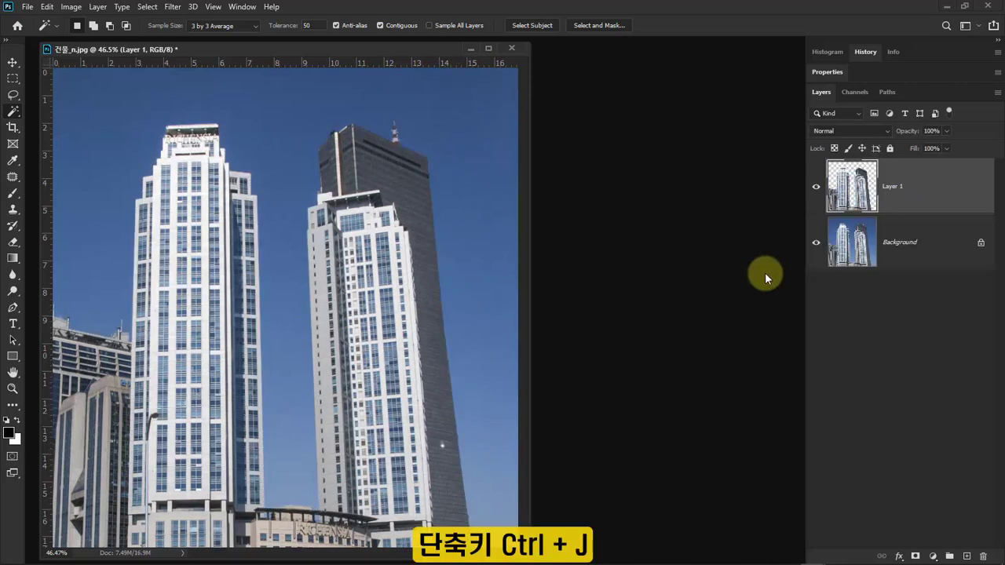
{"action": "left_click", "coordinate": [815, 245]}
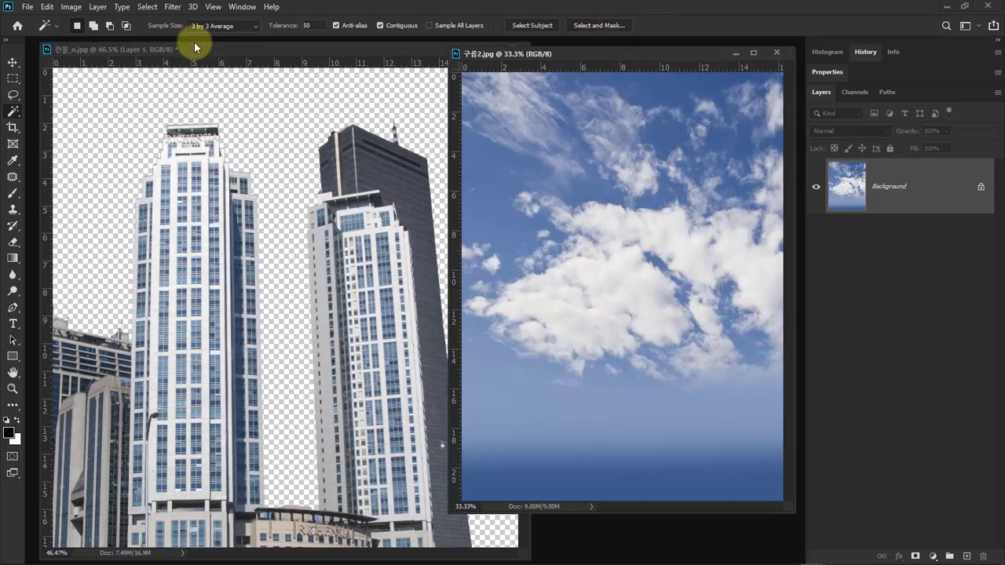
- Bring the cloud photo from 구름2.jpg into the 건물_n.jpg document with the Move tool
{"action": "left_click", "coordinate": [12, 62]}
{"action": "left_click_drag", "start_coordinate": [630, 250], "coordinate": [392, 235]}
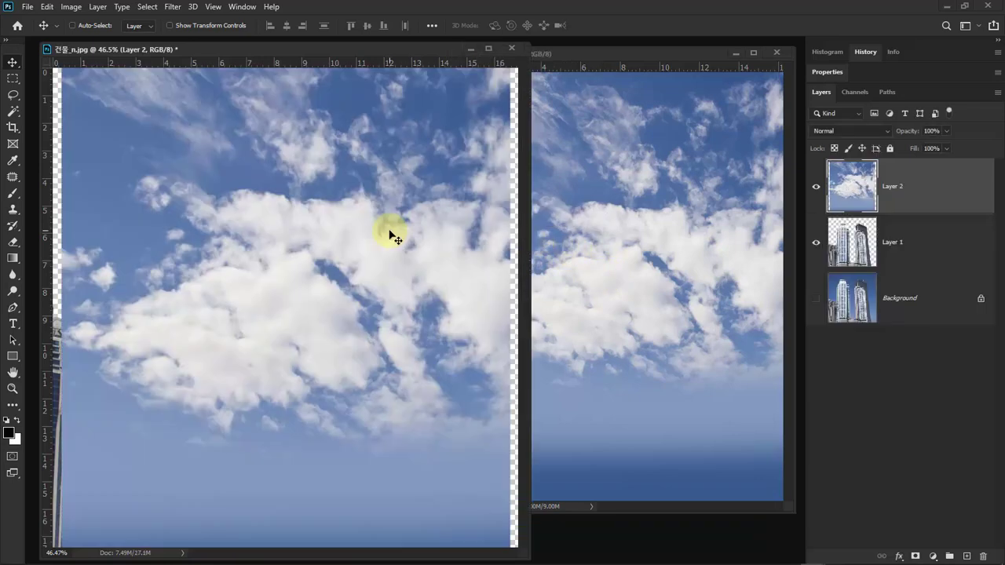
- Scale the cloud layer proportionally from its center to about 111% so it covers the canvas width
{"action": "key", "text": "ctrl+minus"}
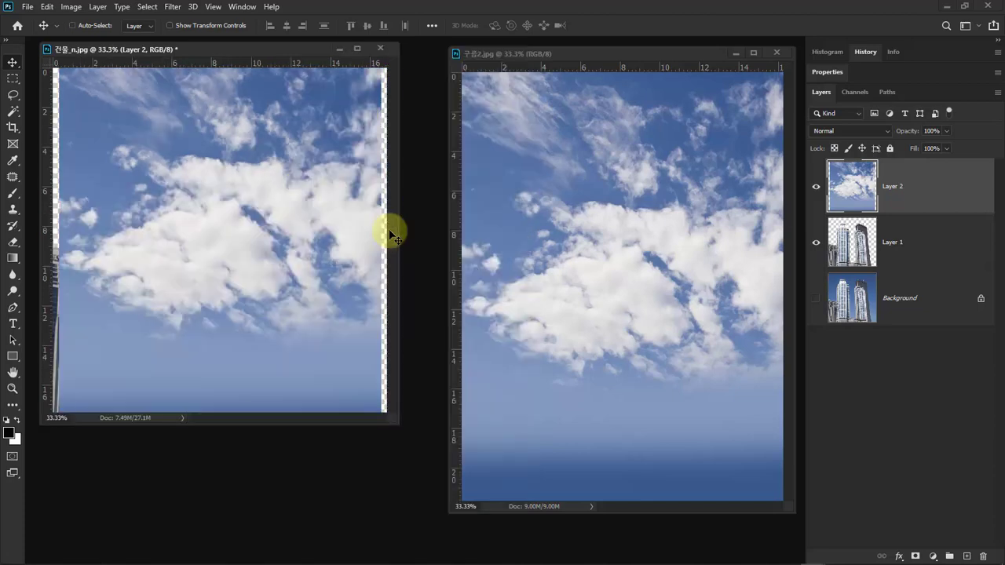
{"action": "left_click_drag", "start_coordinate": [392, 420], "coordinate": [515, 509]}
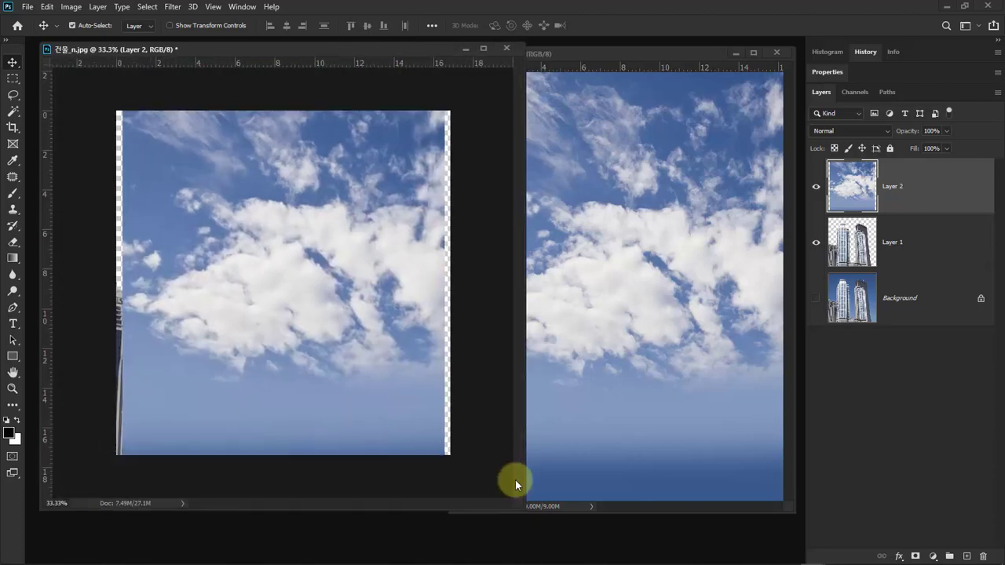
{"action": "key", "text": "ctrl+t"}
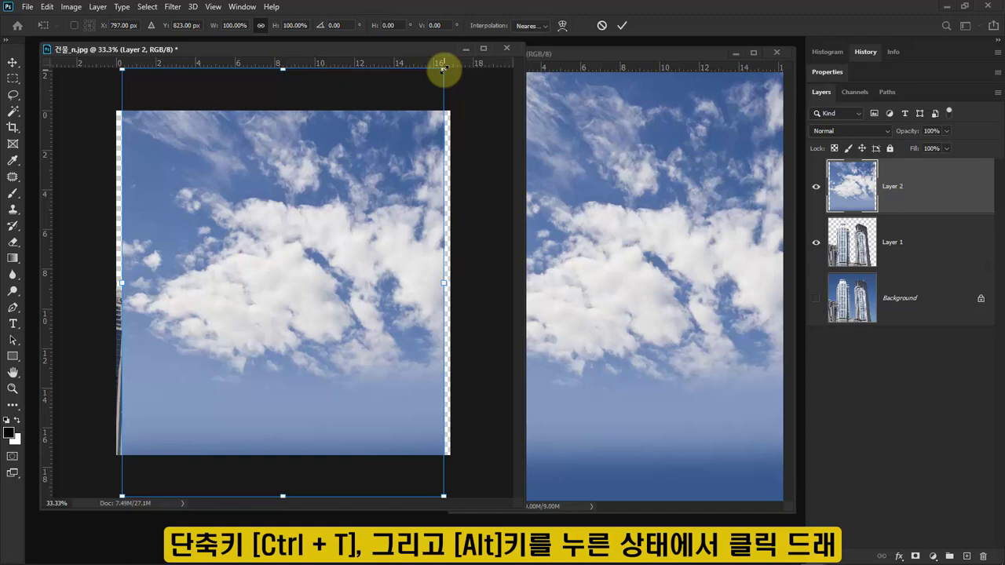
{"action": "left_click_drag", "start_coordinate": [444, 69], "coordinate": [478, 56]}
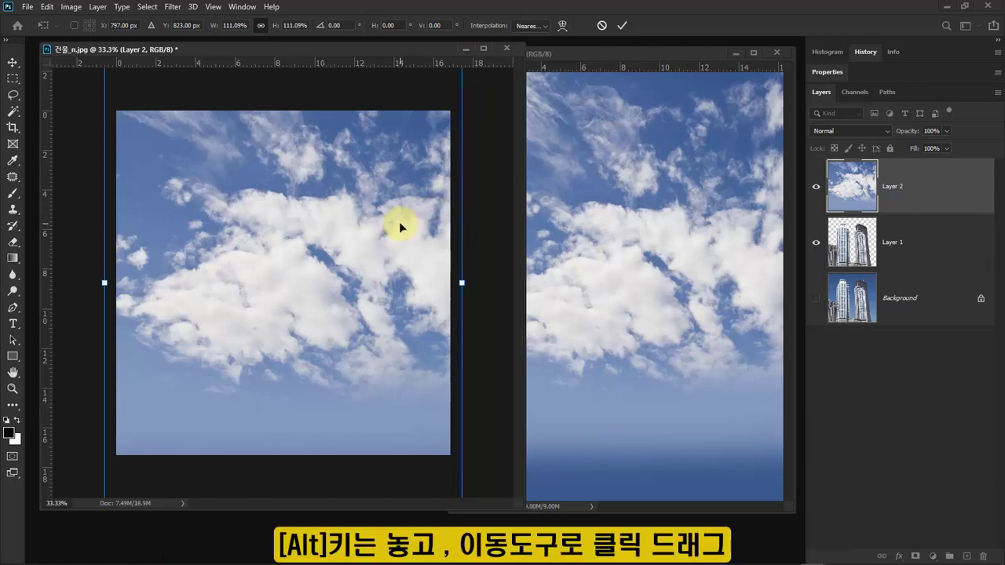
- Shift the enlarged clouds slightly upward, apply the transform, and place the cloud layer beneath the buildings layer
{"action": "left_click_drag", "start_coordinate": [400, 222], "coordinate": [402, 189]}
{"action": "key", "text": "Return"}
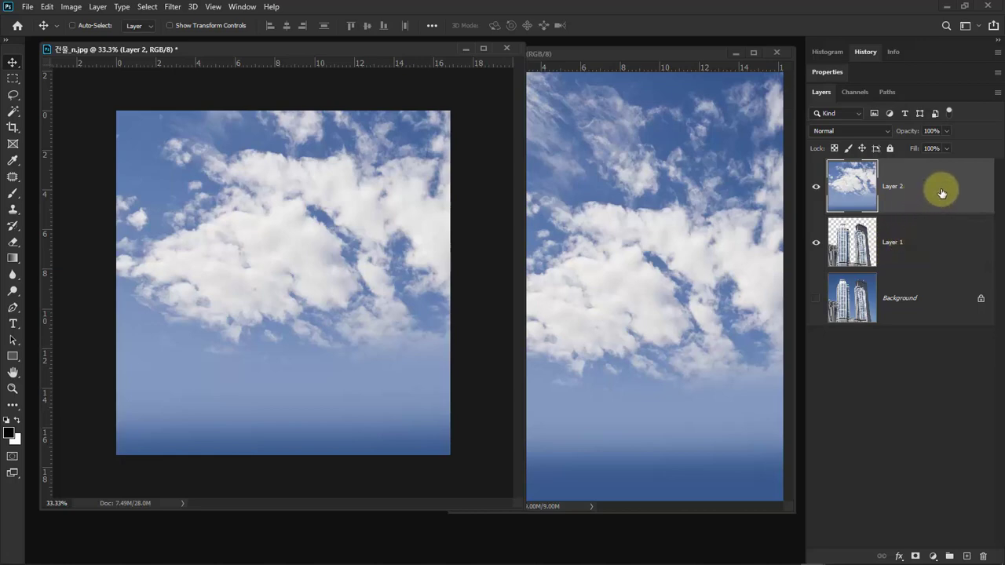
{"action": "left_click_drag", "start_coordinate": [940, 197], "coordinate": [943, 273]}
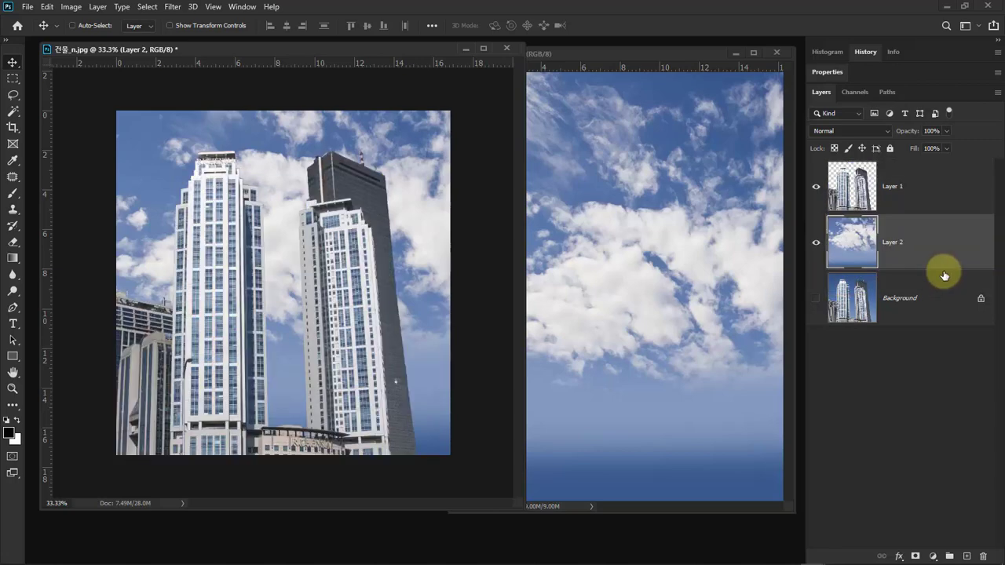